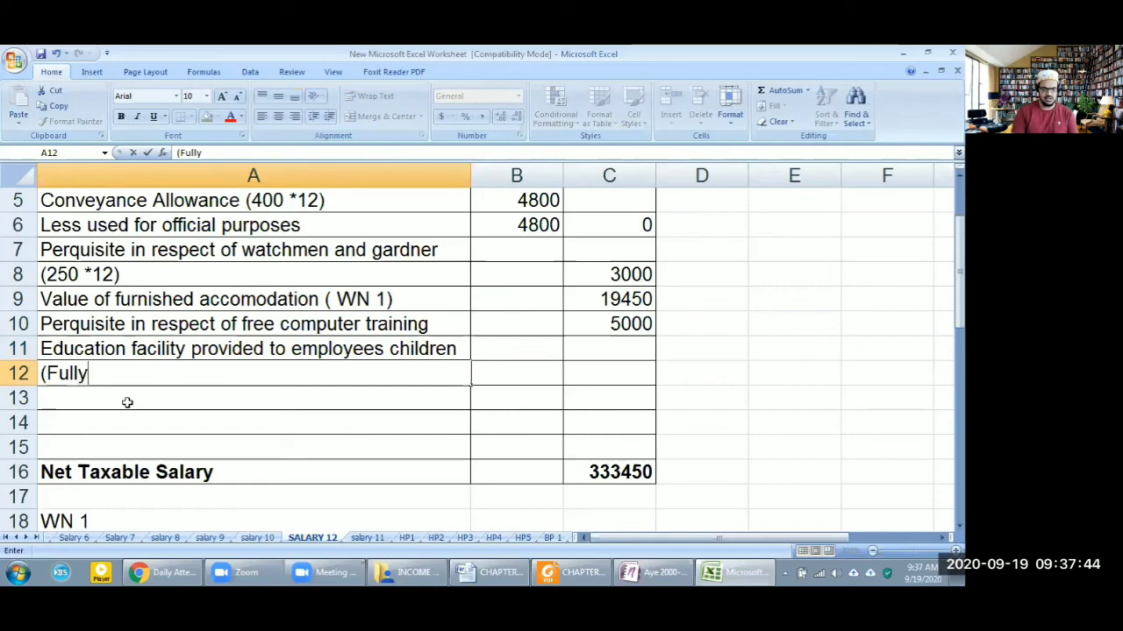
# Replace the draft note in cell A12 with "(Exempt as cost is not more than Rs 1000 pm)".
pyautogui.press('BackSpace')
pyautogui.press('BackSpace')
pyautogui.press('BackSpace')
pyautogui.press('BackSpace')
pyautogui.press('BackSpace')
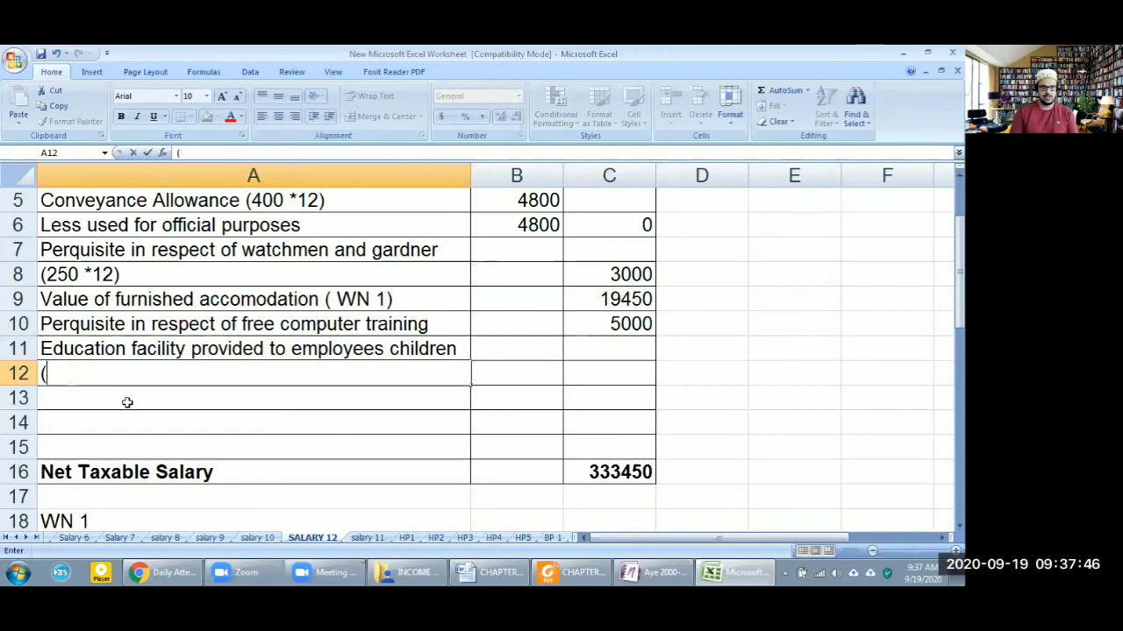
pyautogui.write('Exempt as ')
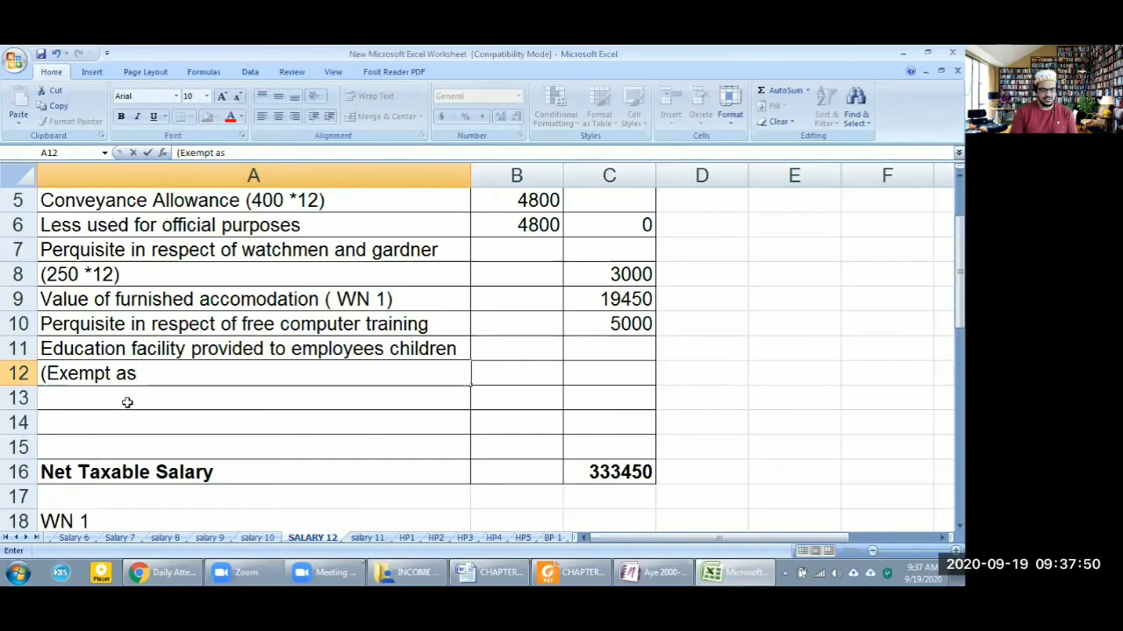
pyautogui.write('cost ')
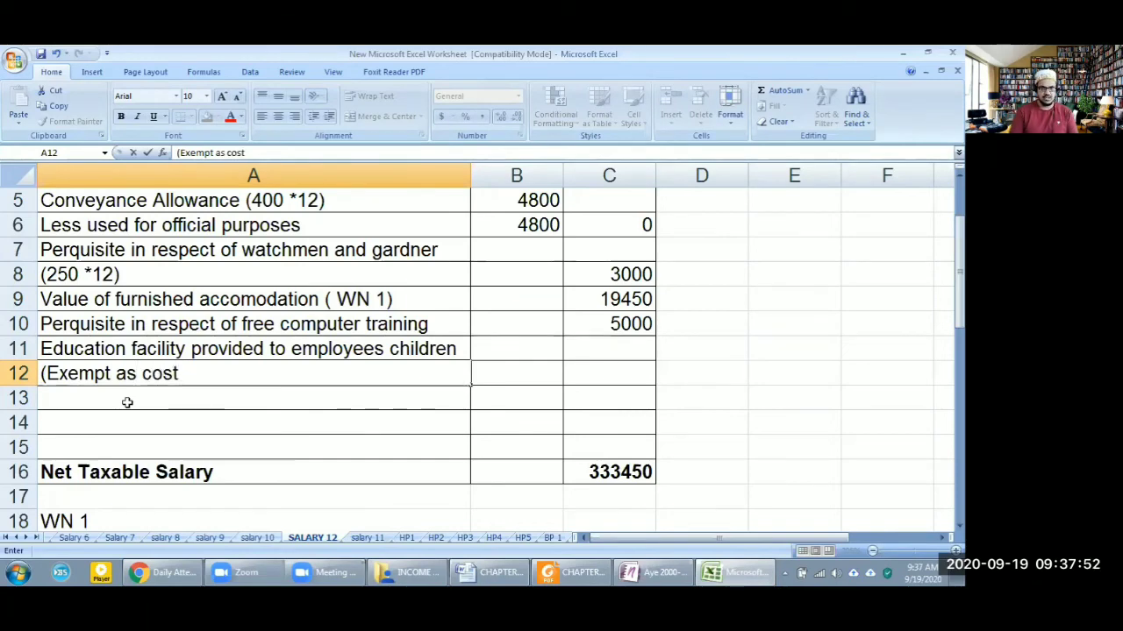
pyautogui.write('does no')
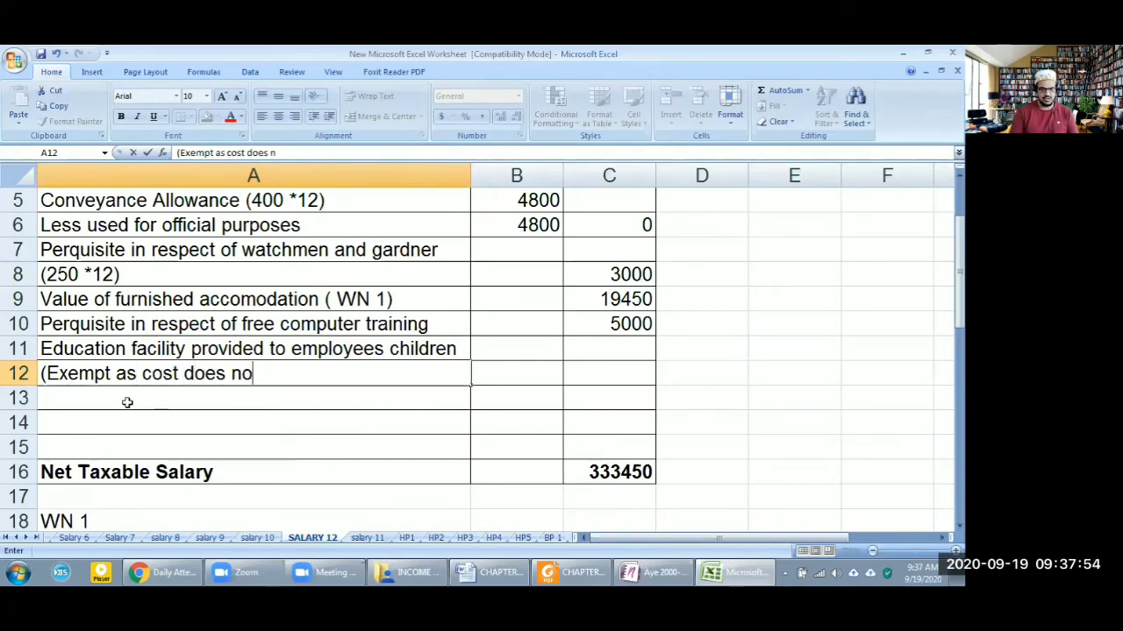
pyautogui.write('t in')
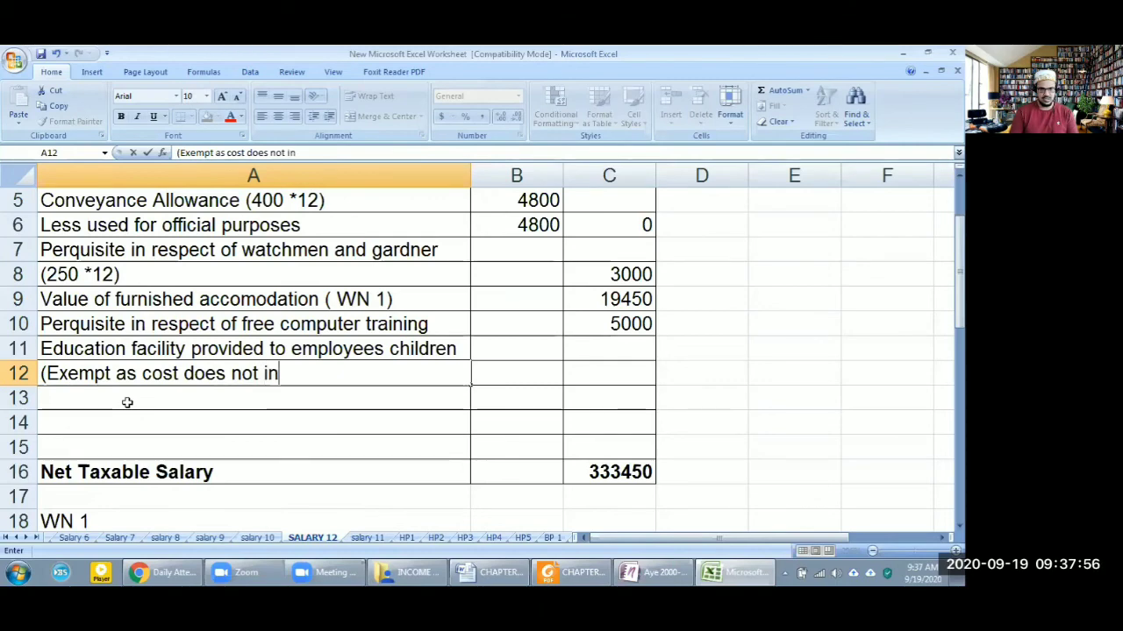
pyautogui.press('BackSpace')
pyautogui.press('BackSpace')
pyautogui.press('BackSpace')
pyautogui.press('BackSpace')
pyautogui.press('BackSpace')
pyautogui.press('BackSpace')
pyautogui.press('BackSpace')
pyautogui.press('BackSpace')
pyautogui.press('BackSpace')
pyautogui.press('BackSpace')
pyautogui.press('BackSpace')
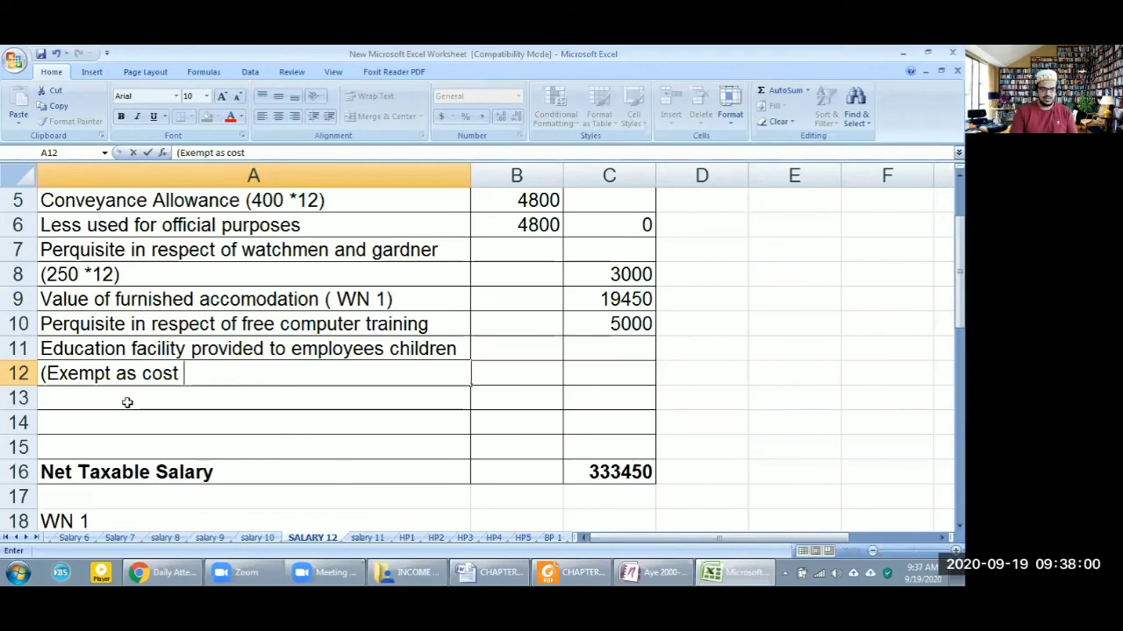
pyautogui.write('is not more t')
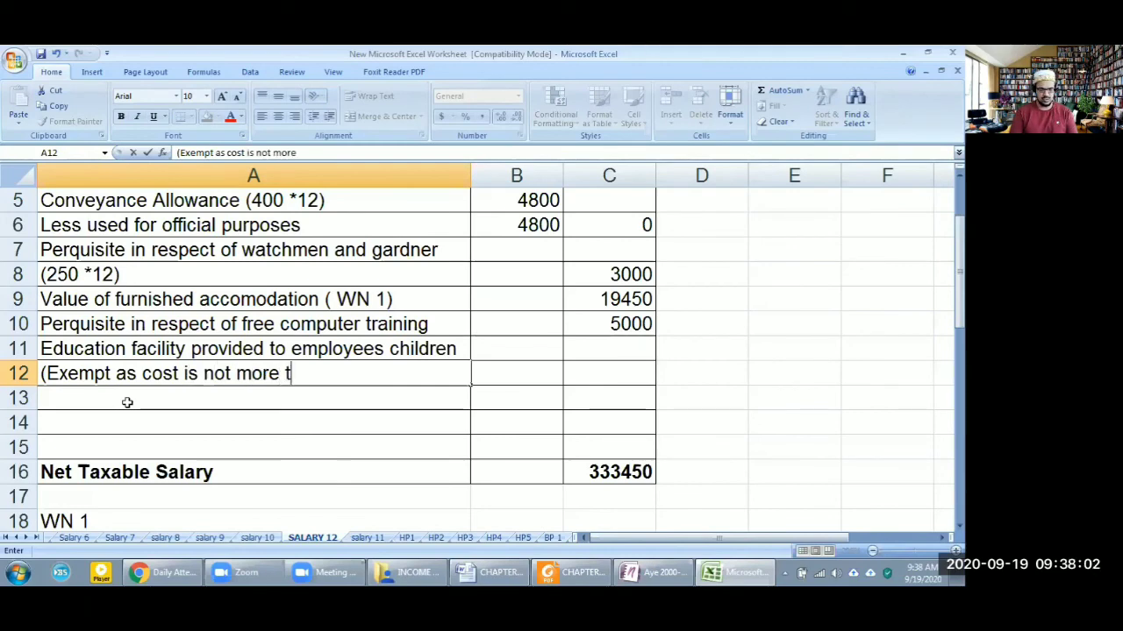
pyautogui.write('han Rs 1000 pm)')
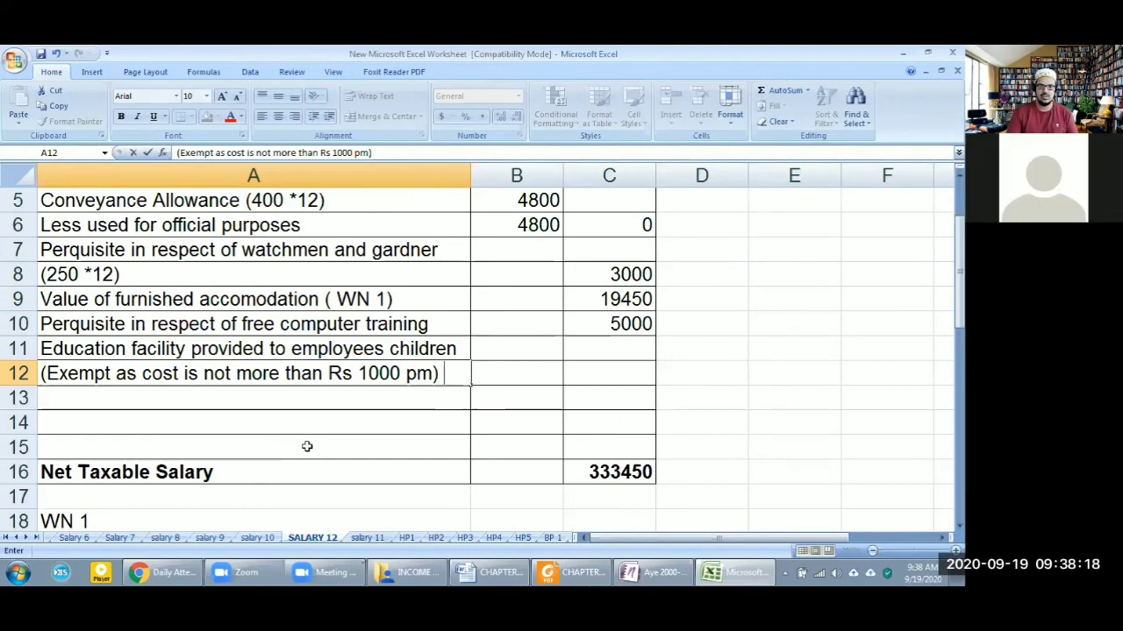
# Enter 0 in column C as the amount for the education facility provided to employees' children.
pyautogui.click(637, 353)
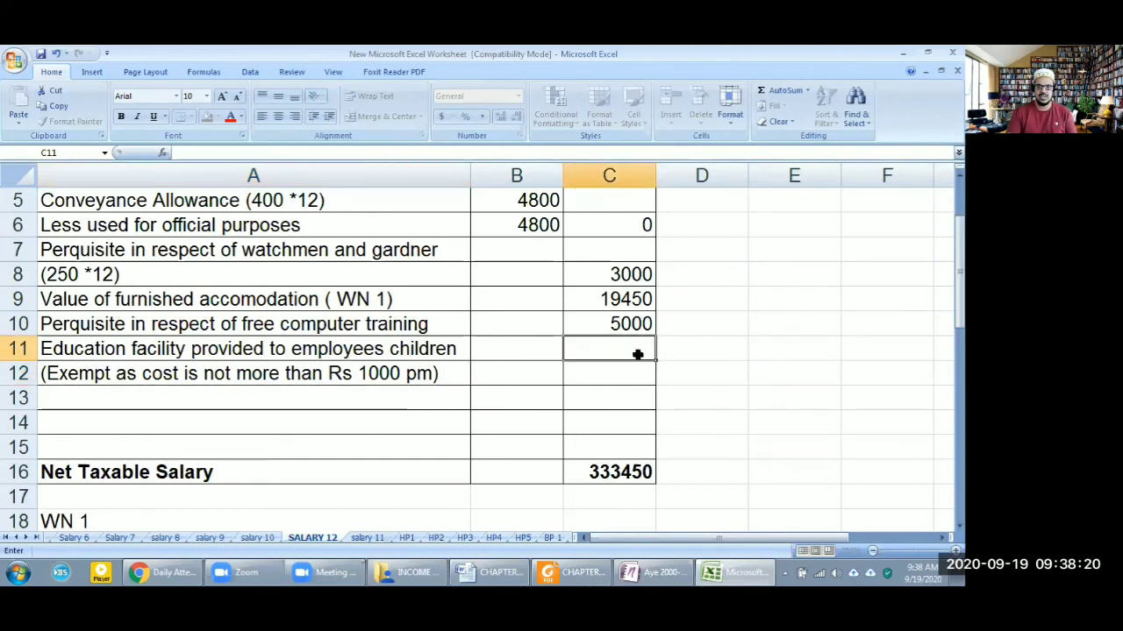
pyautogui.write('0')
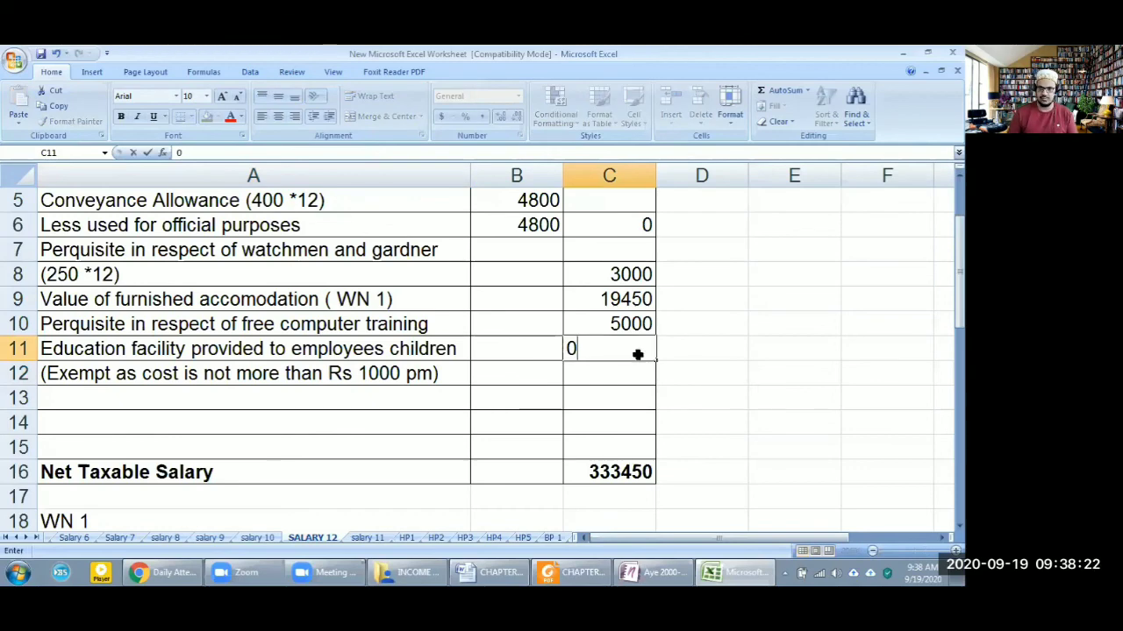
pyautogui.press('Return')
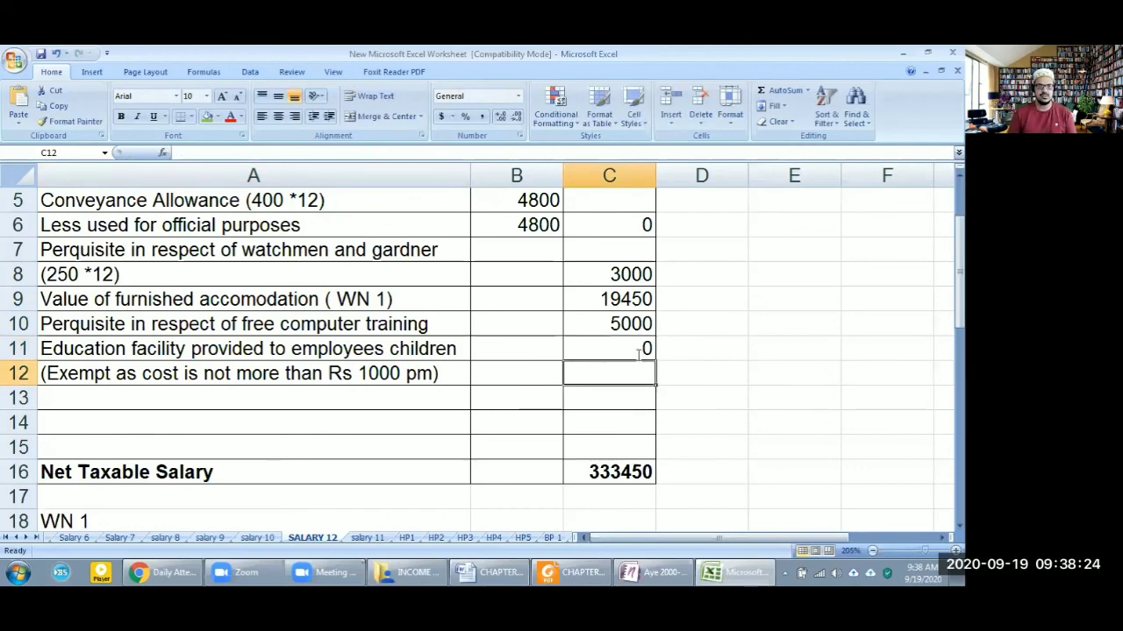
# Switch to the Word problem and OneNote notes to examine the medical expenses item and the valuation rules for medical facilities.
pyautogui.hotkey('alt', 'Tab')
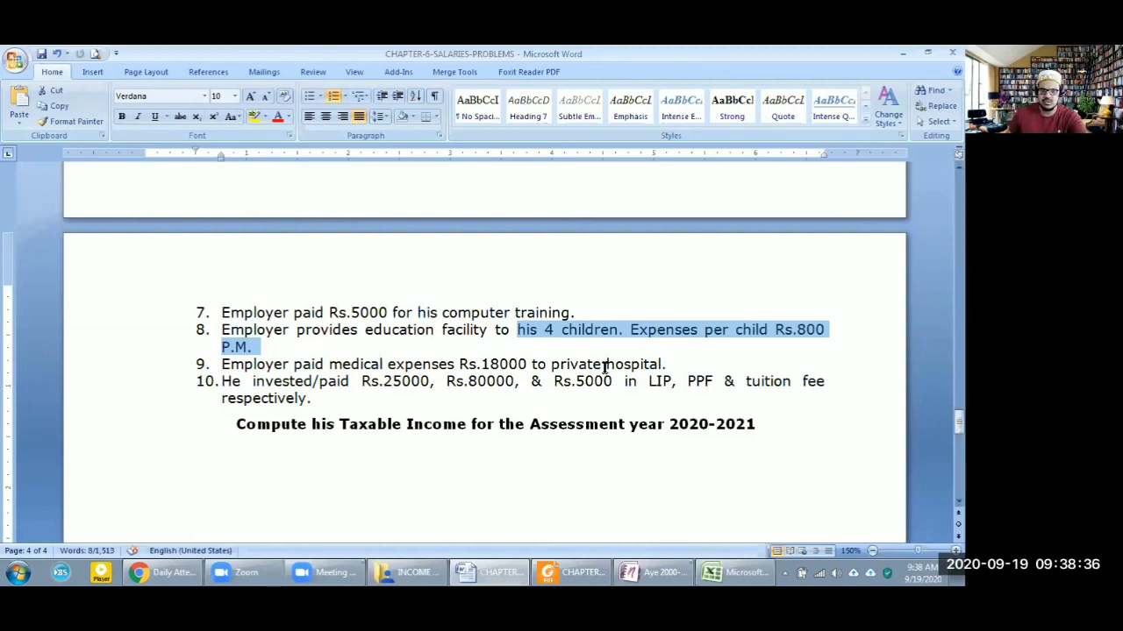
pyautogui.click(645, 571)
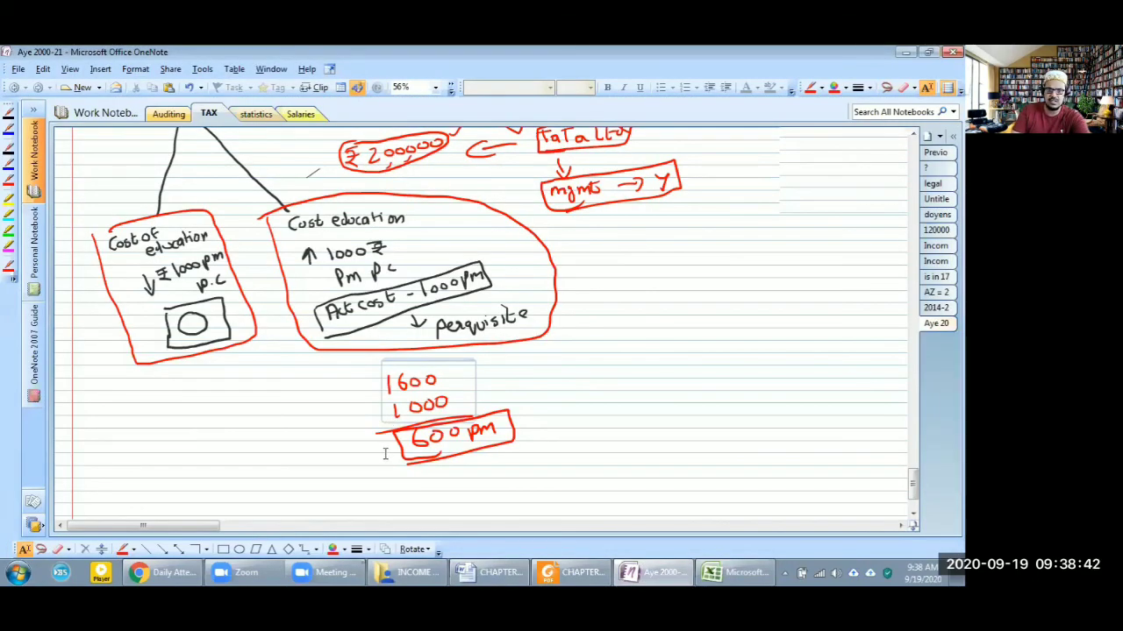
pyautogui.scroll(5, 384, 453)
pyautogui.scroll(5, 478, 408)
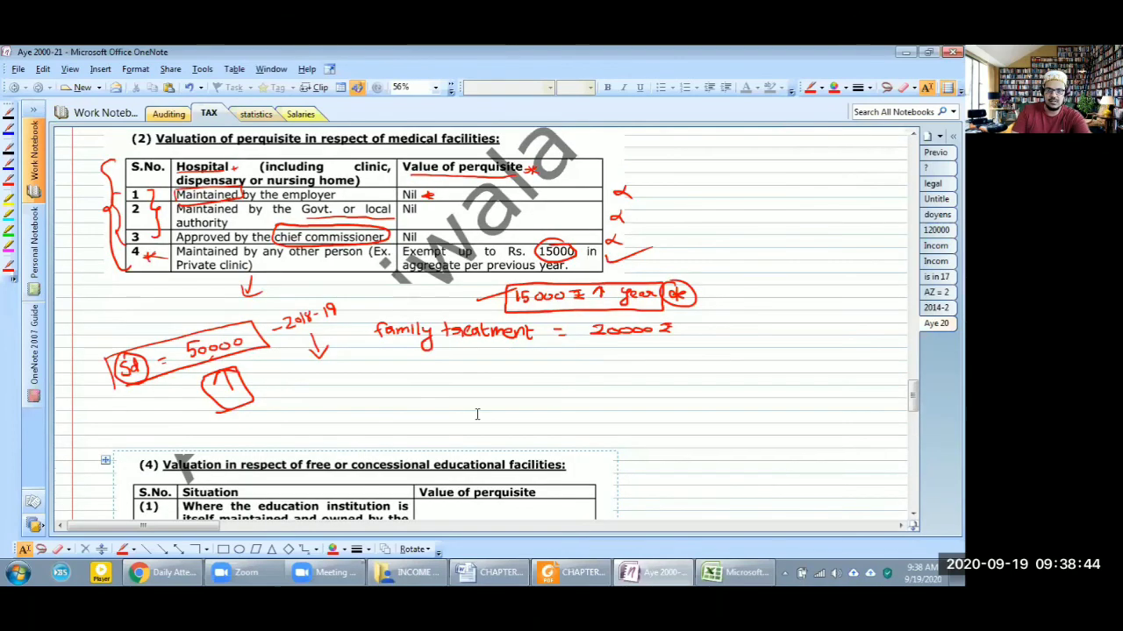
pyautogui.click(512, 572)
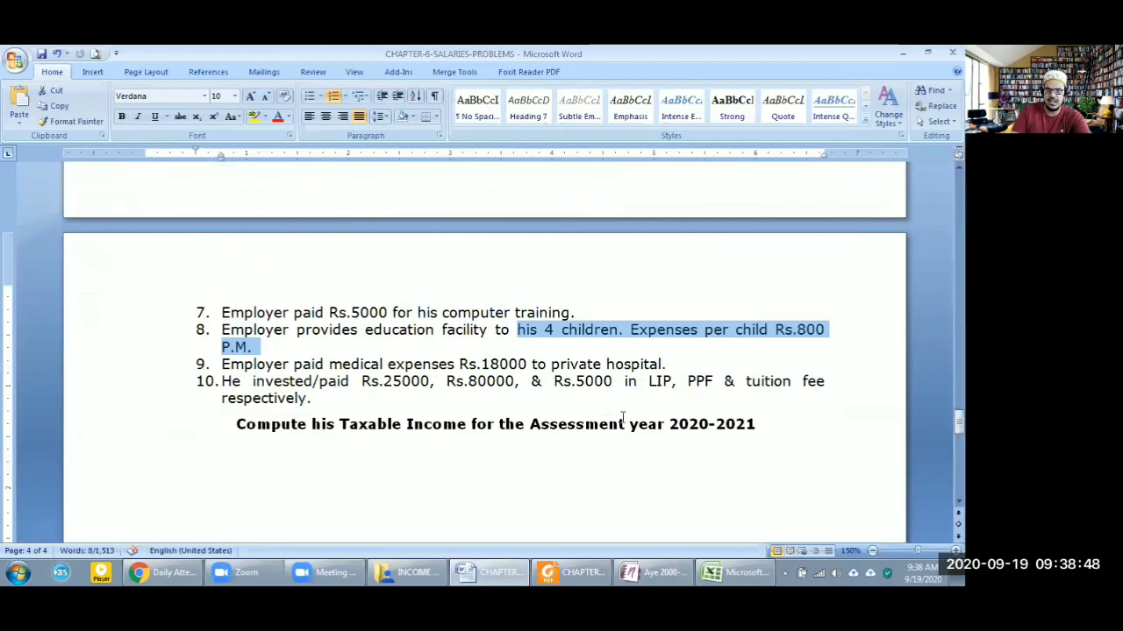
pyautogui.scroll(10, 627, 444)
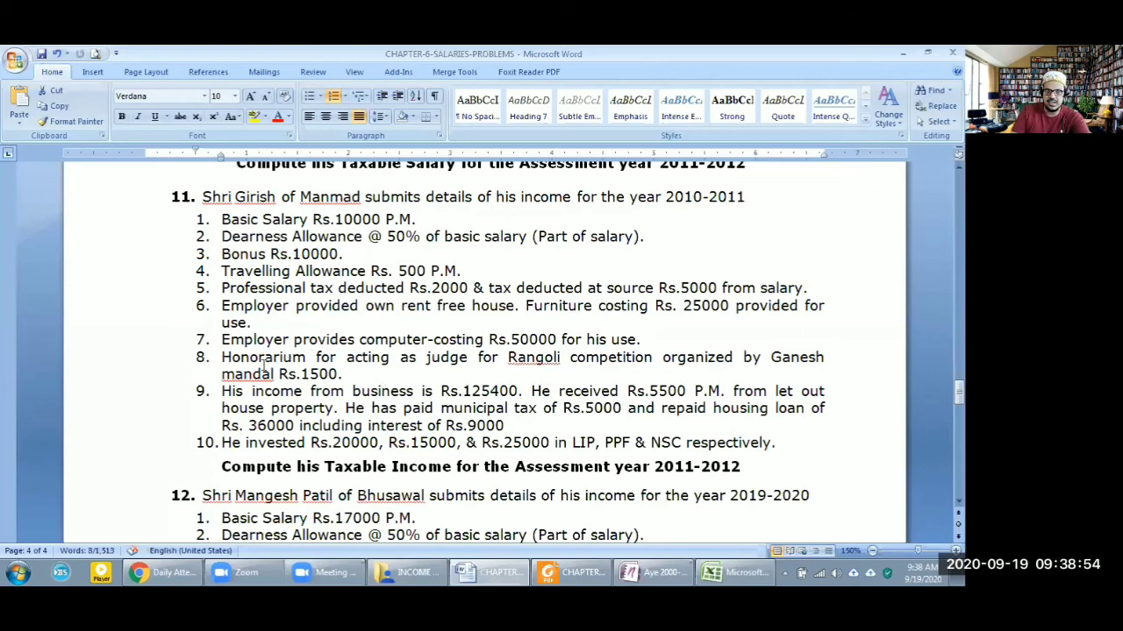
pyautogui.scroll(-10, 289, 354)
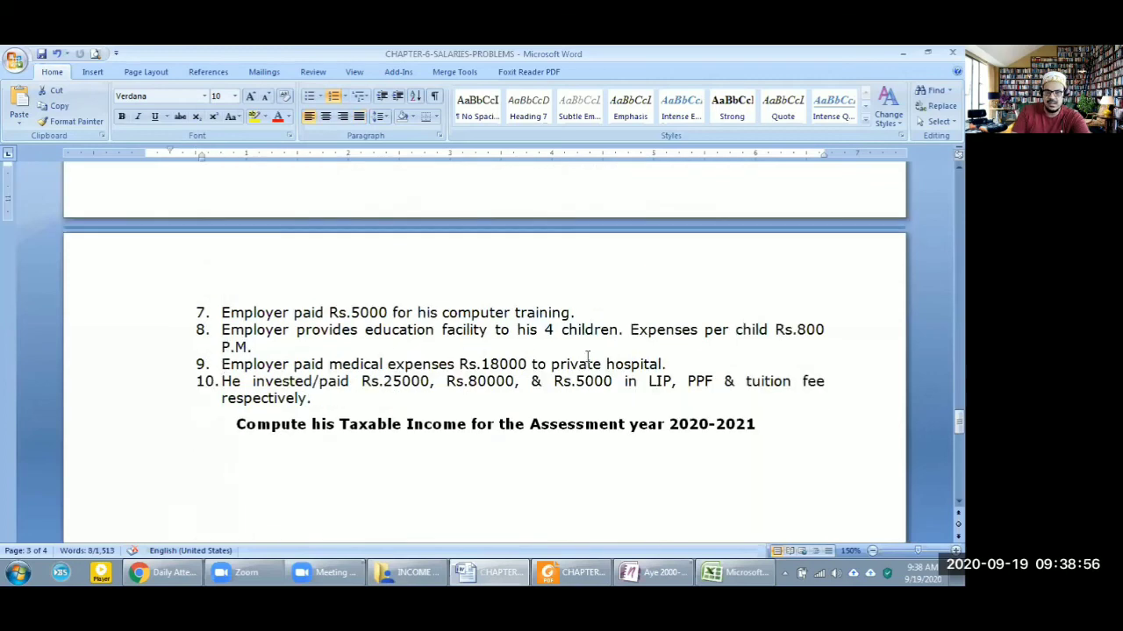
pyautogui.tripleClick(665, 366)
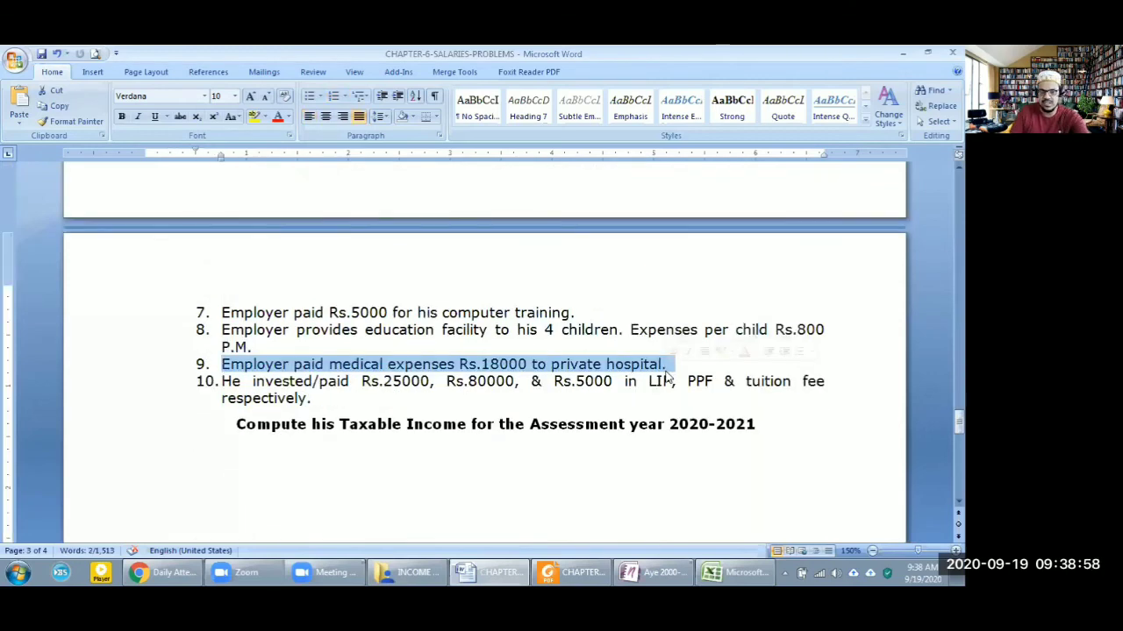
# Back in Excel, enter "Medical facilitity provided in pvt hospital (taxable)" in cell A13 with the amount 18000 in column C.
pyautogui.click(712, 571)
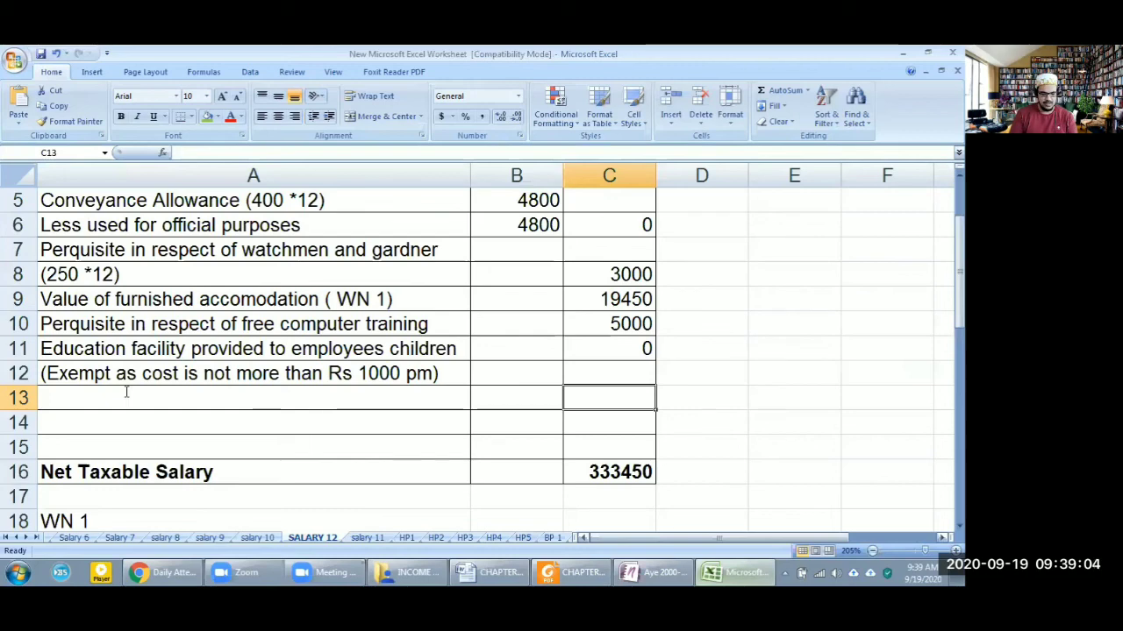
pyautogui.click(126, 392)
pyautogui.write('Medical fac')
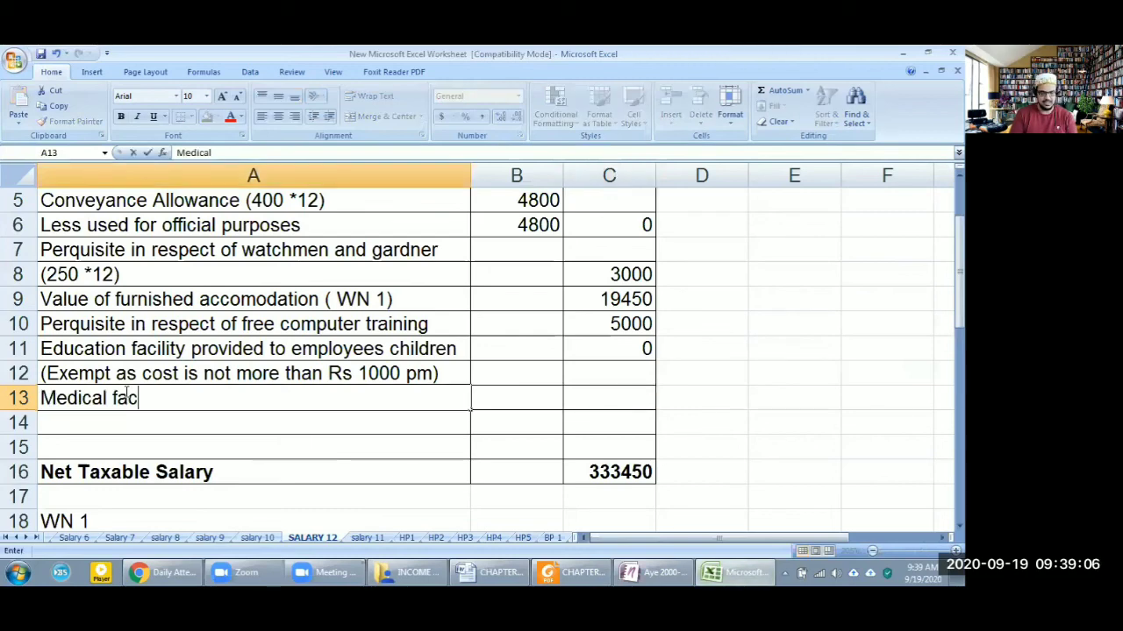
pyautogui.write('ilitity')
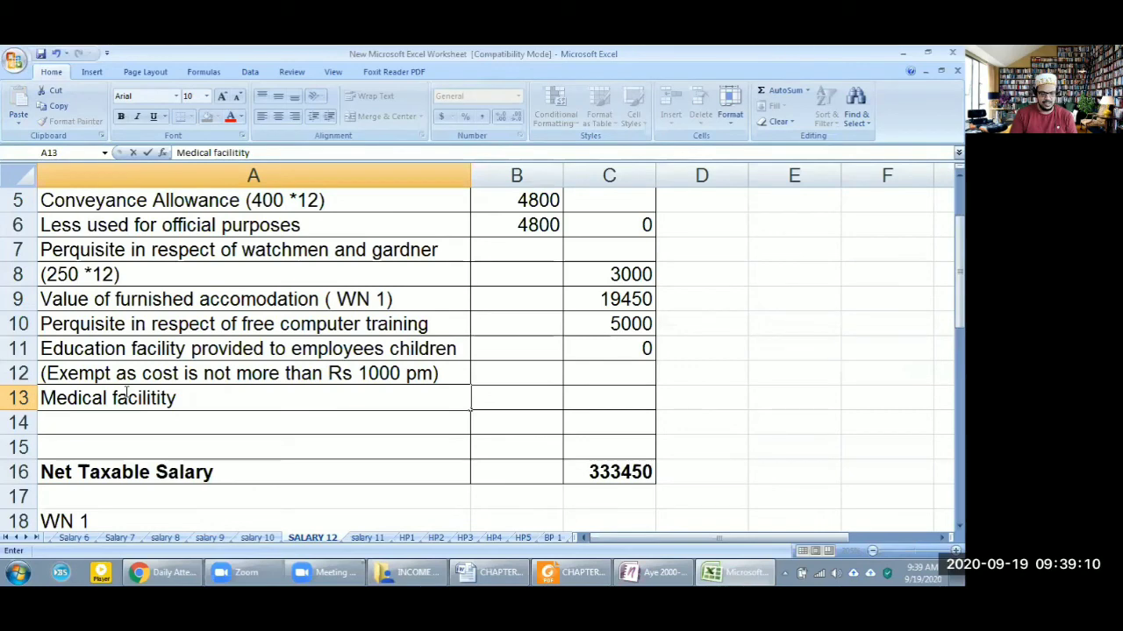
pyautogui.write(' provided in p')
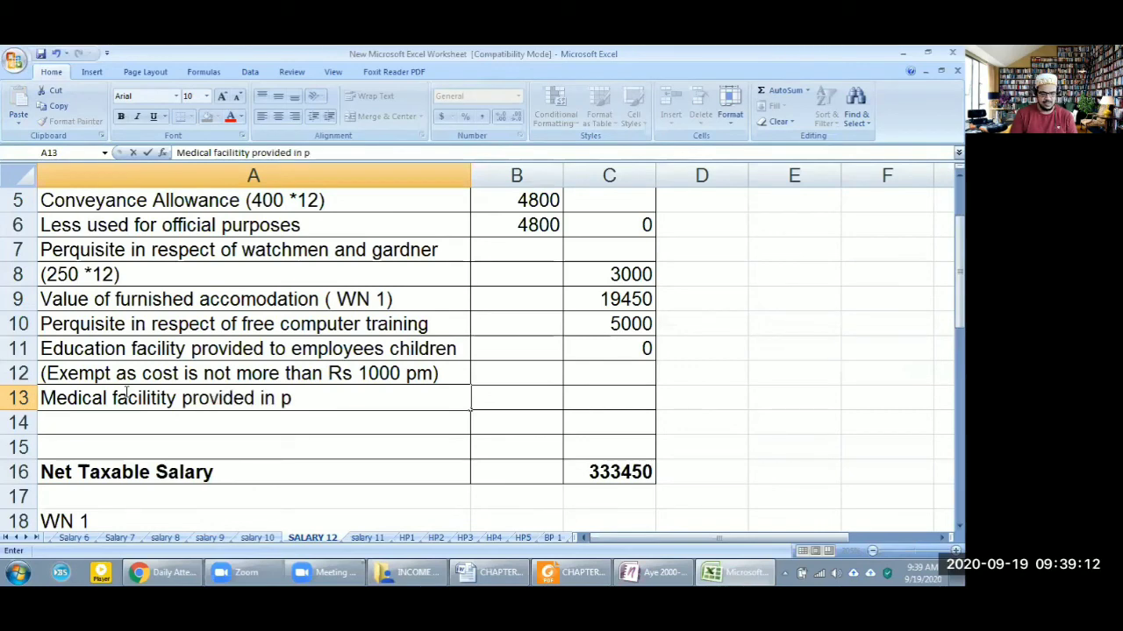
pyautogui.write('vt hospital ')
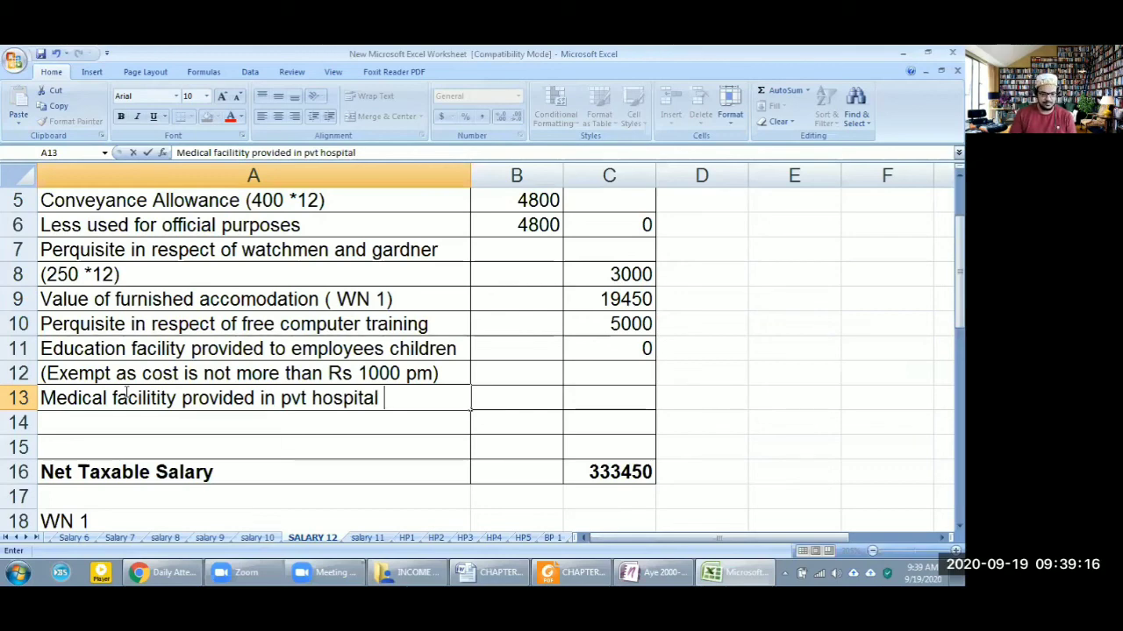
pyautogui.write('(taxab')
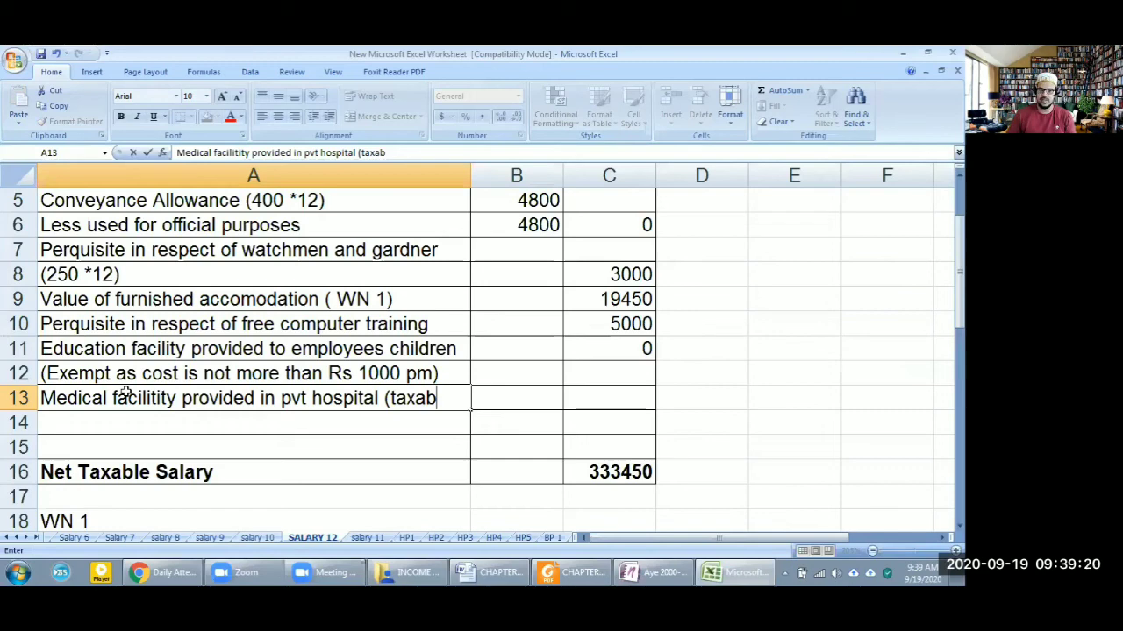
pyautogui.write('le)')
pyautogui.press('Right')
pyautogui.press('Right')
pyautogui.write('18000')
pyautogui.press('Return')
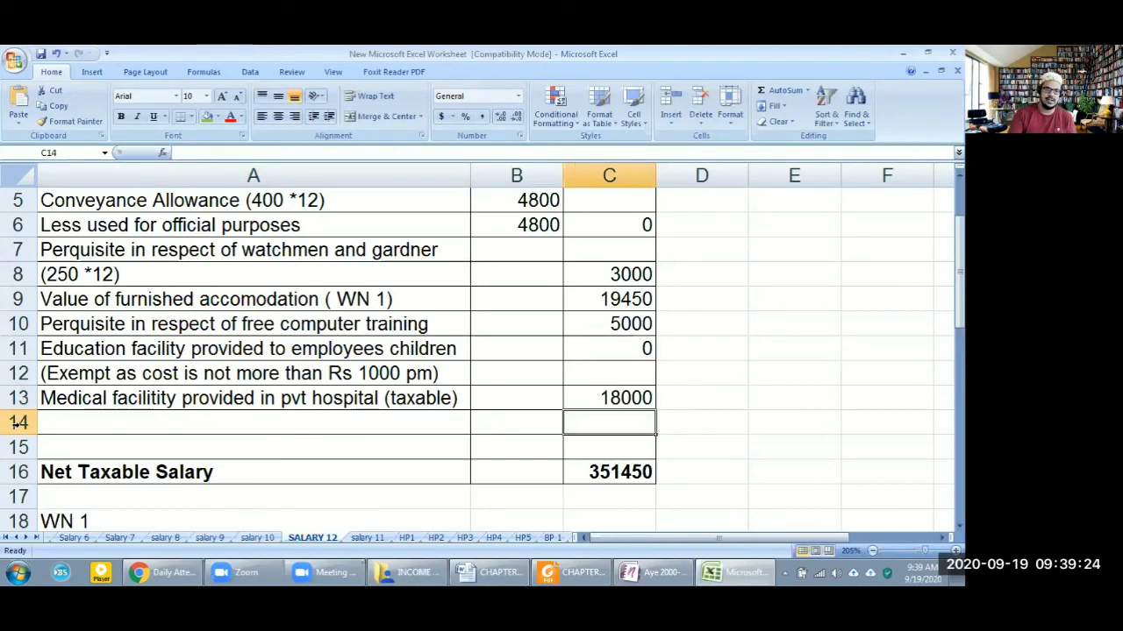
# Insert two blank rows below the medical facility line, at rows 14 and 15.
pyautogui.moveTo(18, 424); pyautogui.dragTo(24, 450)
pyautogui.rightClick(23, 449)
pyautogui.click(68, 349)
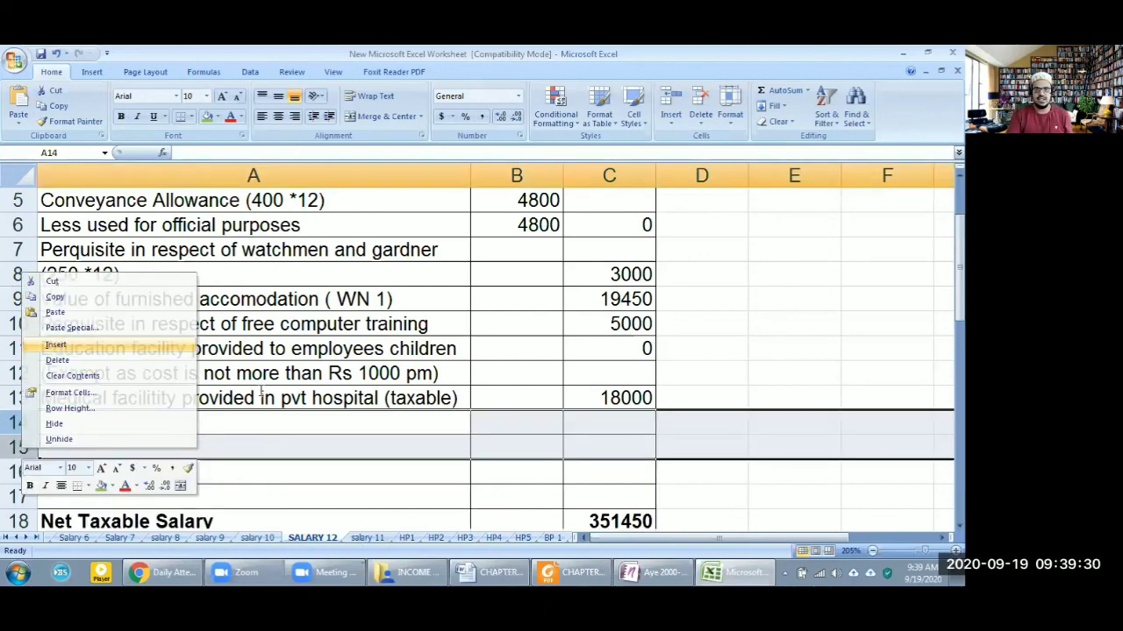
# Check the remaining items in the Word problem and label cell A14 "Gross taxable salary" in Excel.
pyautogui.hotkey('alt', 'Tab')
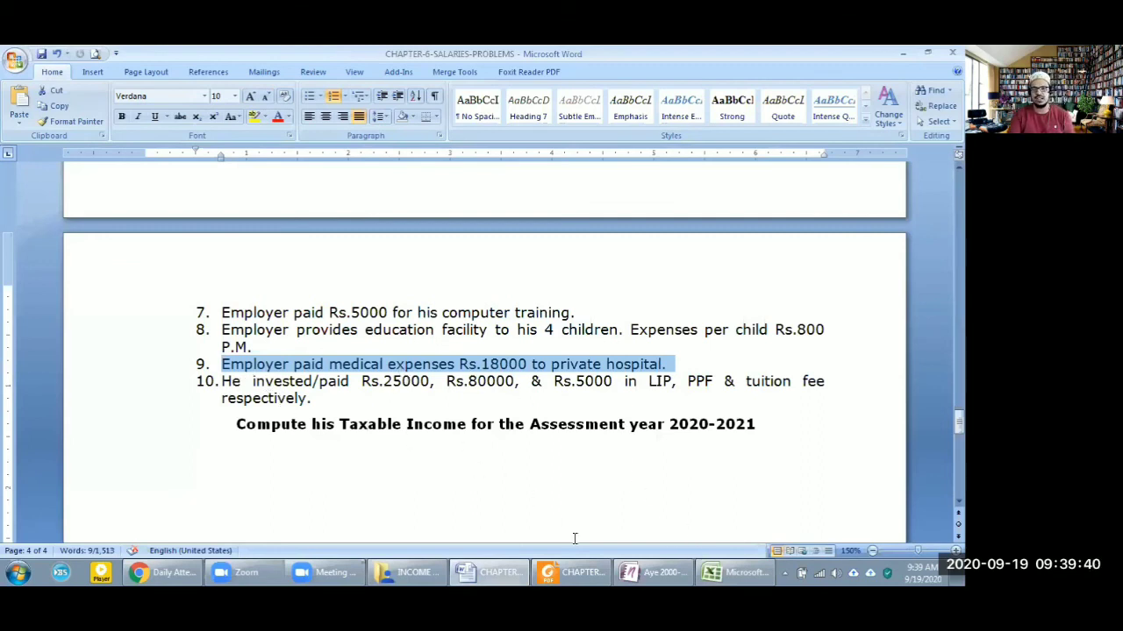
pyautogui.hotkey('alt', 'Tab')
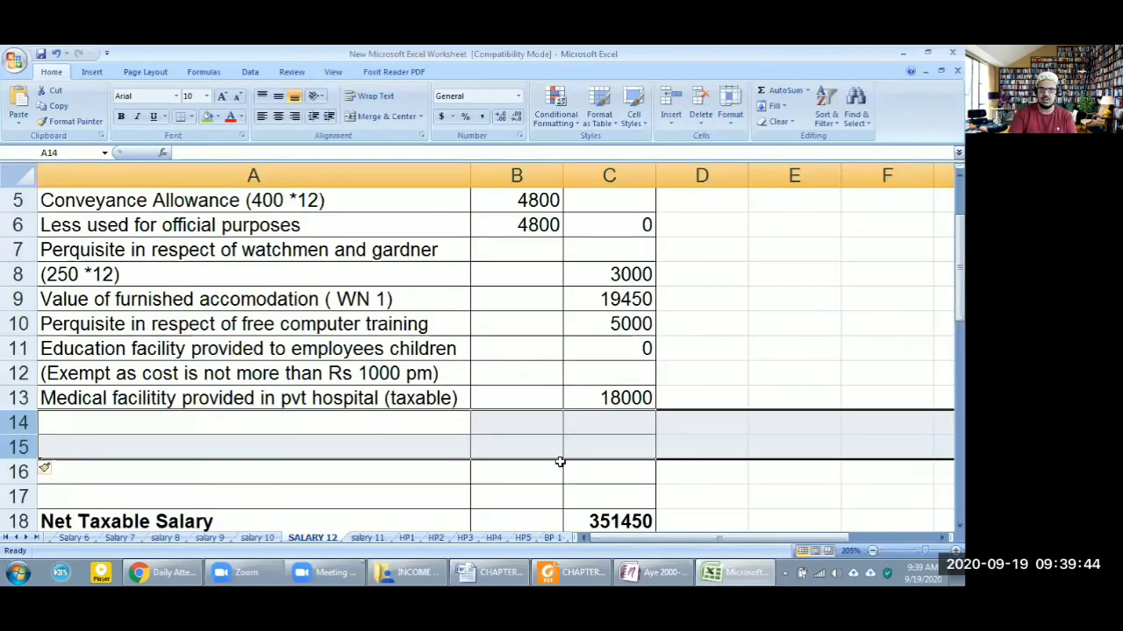
pyautogui.write('Gro')
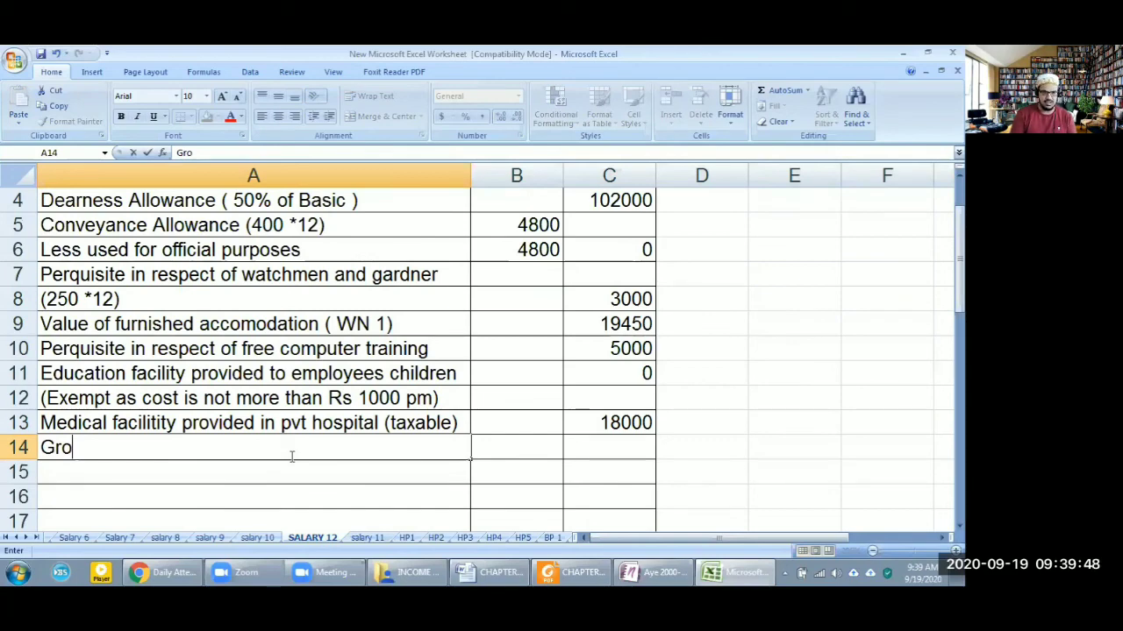
pyautogui.write('ss taxable salary')
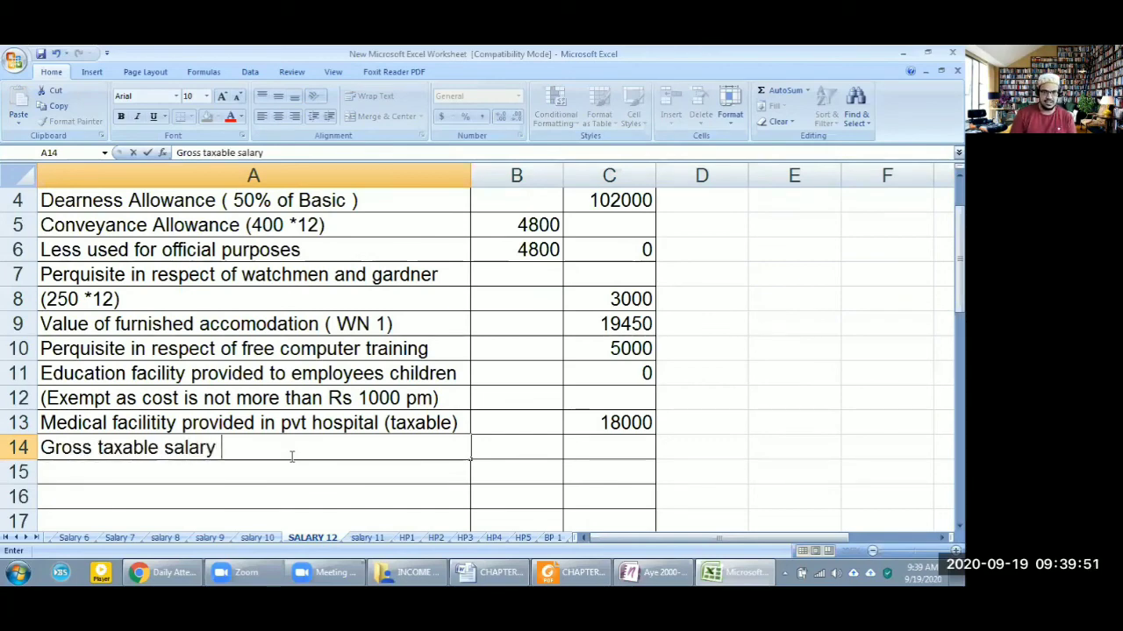
pyautogui.press('Tab')
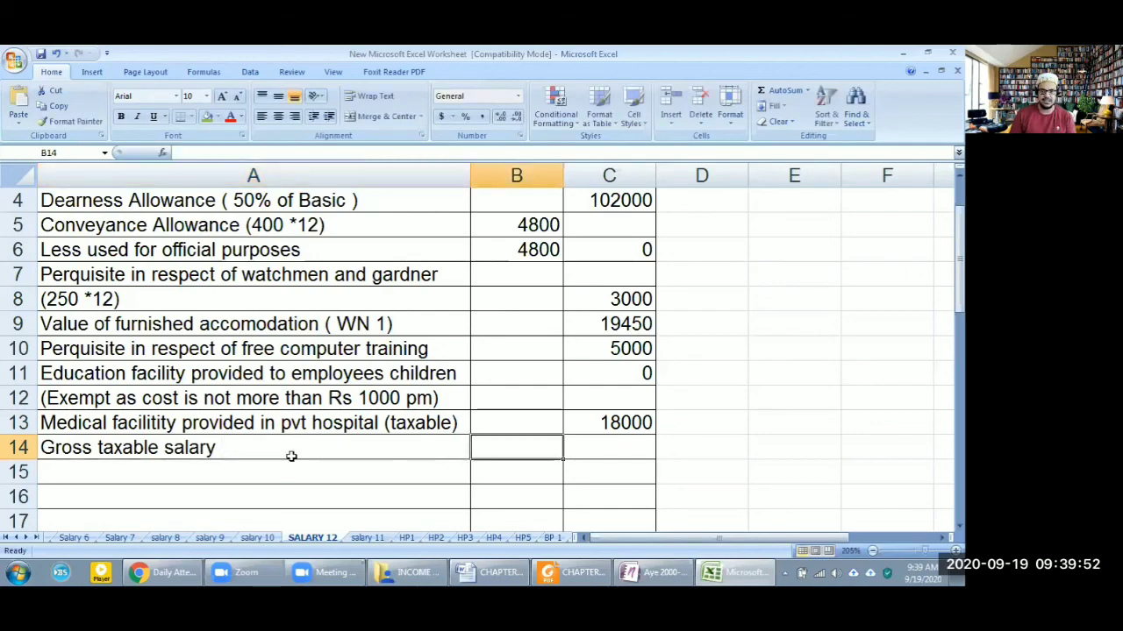
pyautogui.press('Tab')
pyautogui.scroll(1, 291, 455)
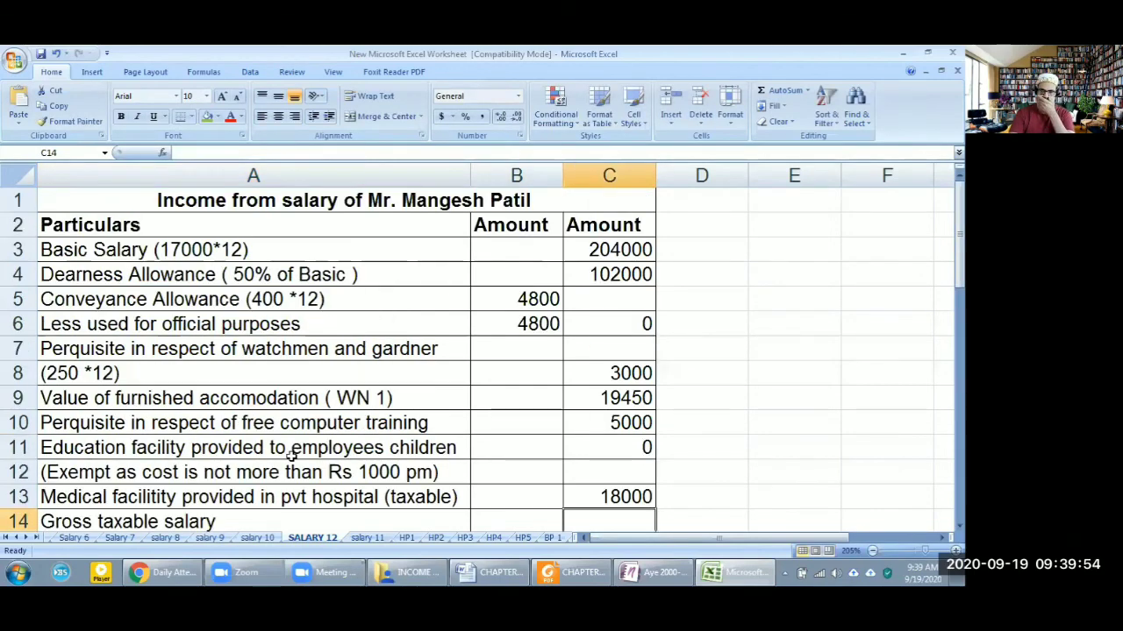
pyautogui.scroll(-1, 614, 428)
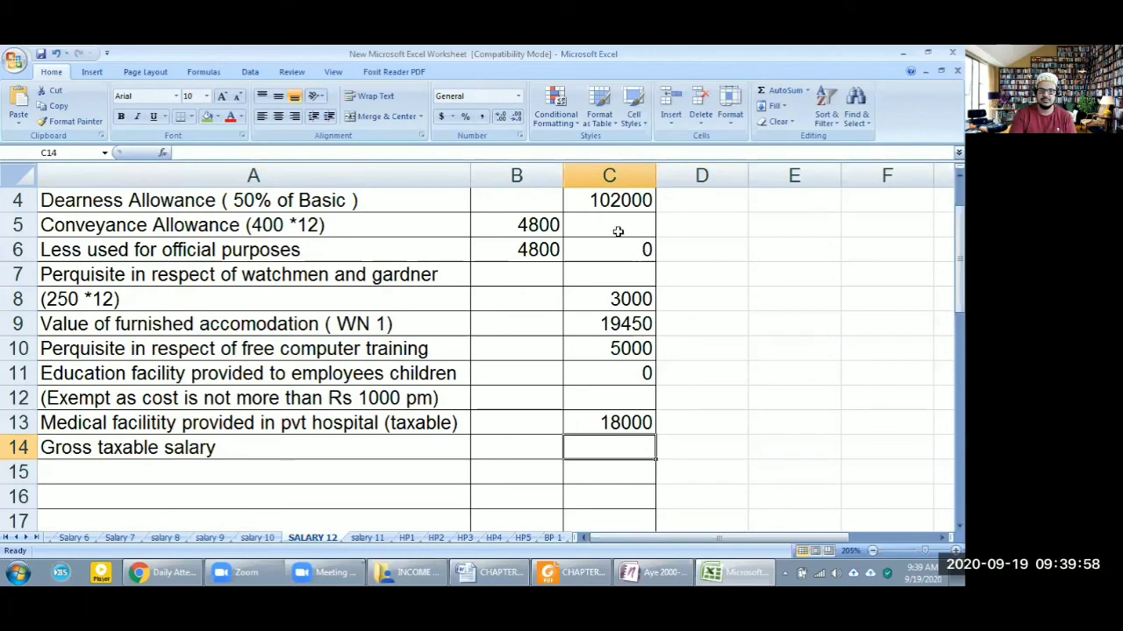
pyautogui.scroll(-1, 614, 247)
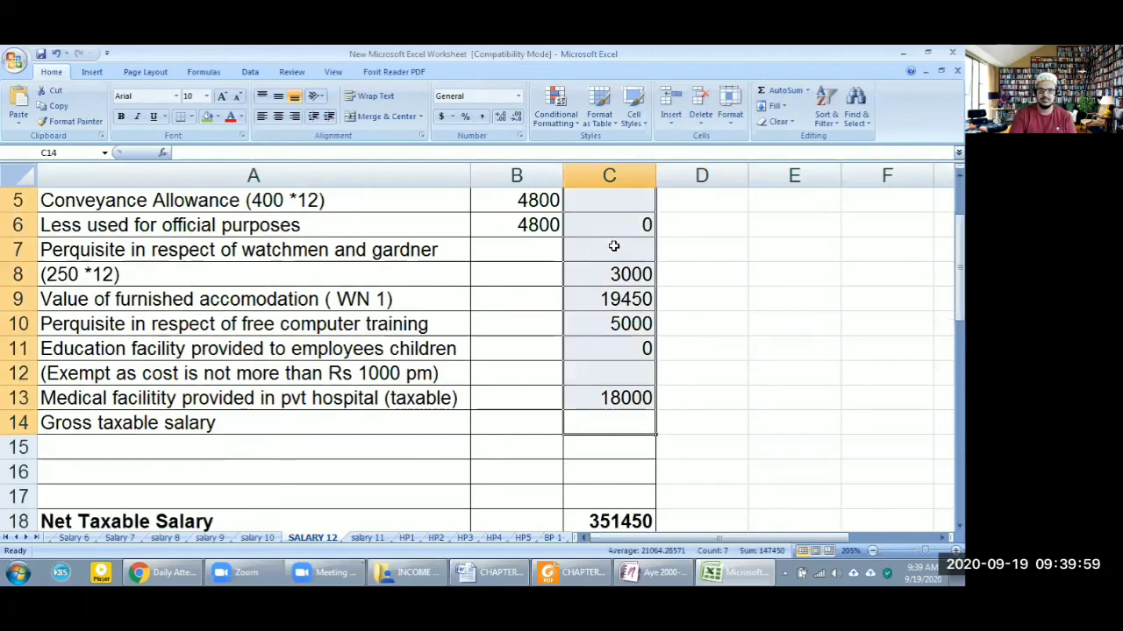
pyautogui.click(195, 416)
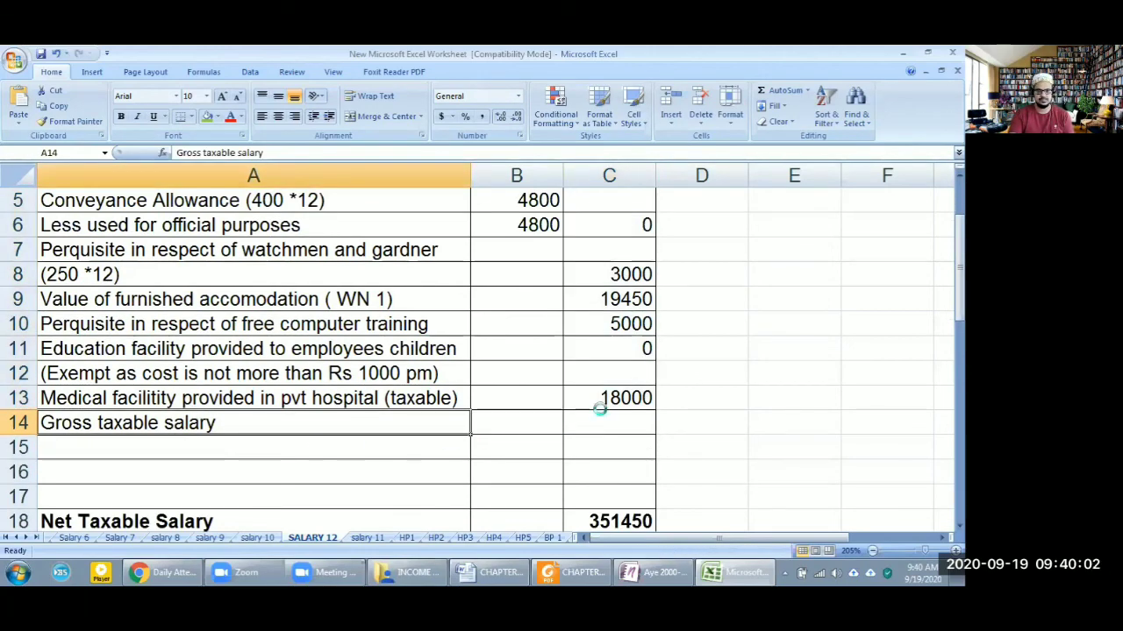
# Bold the "Gross taxable salary" label in A14 and enter "Less deductions u/s 16" in cell A15.
pyautogui.hotkey('ctrl', 'b')
pyautogui.click(604, 421)
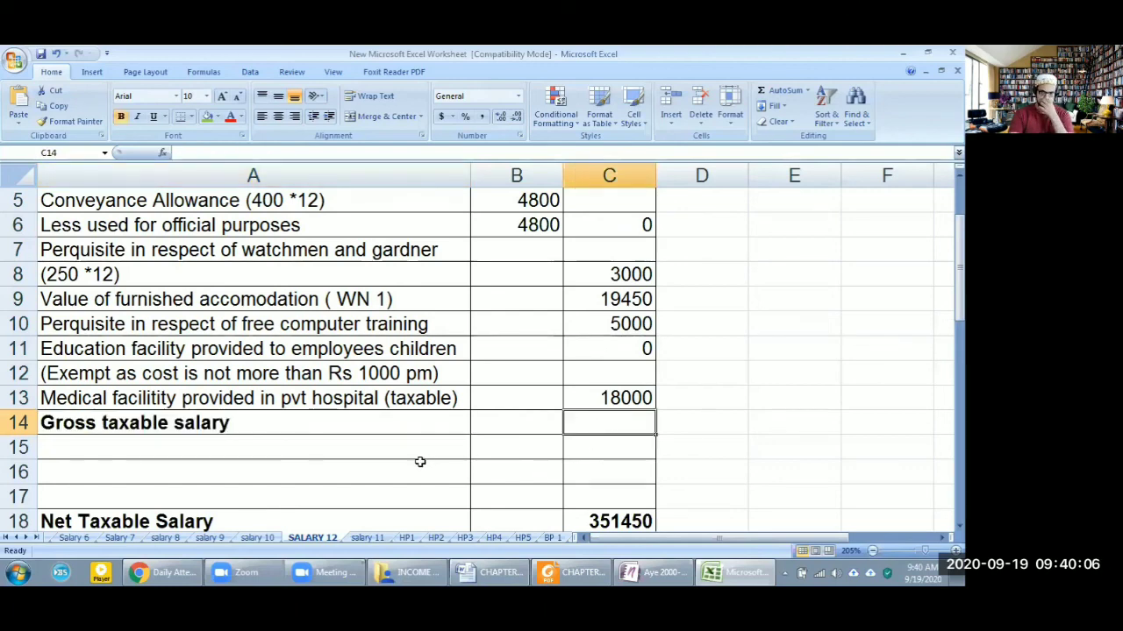
pyautogui.click(114, 449)
pyautogui.write('Less deductions')
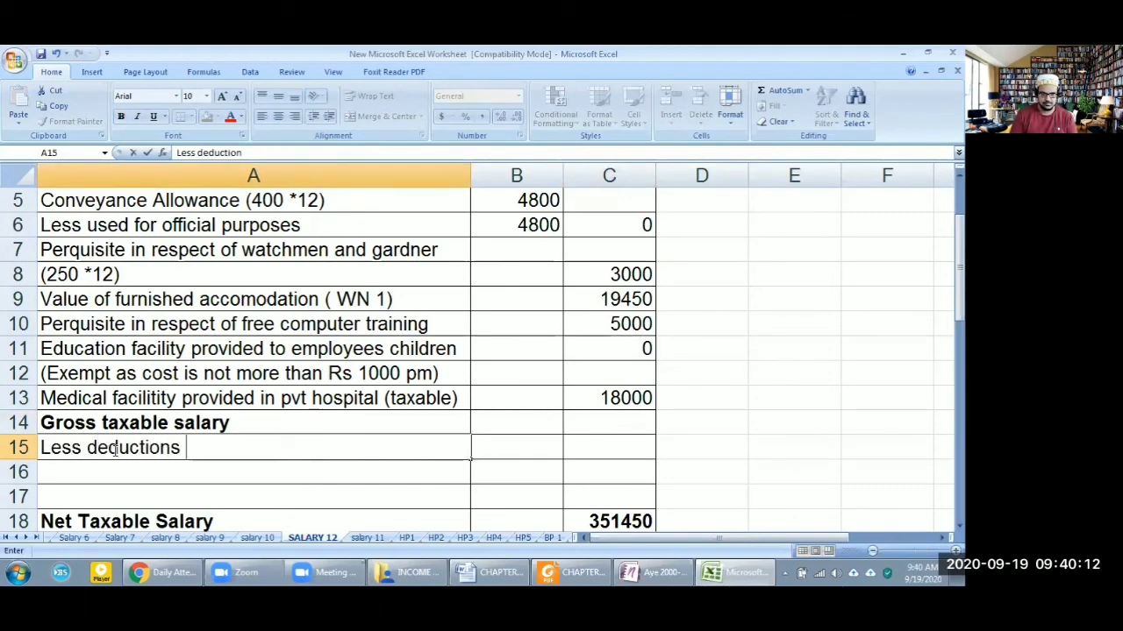
pyautogui.write(' u/s')
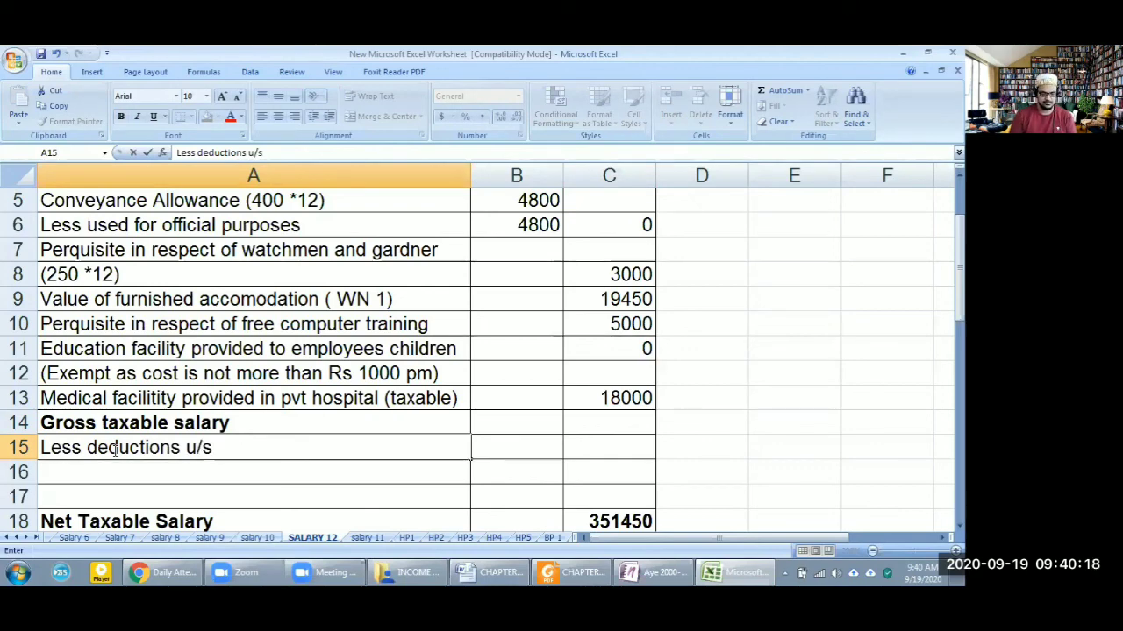
pyautogui.write(' 16')
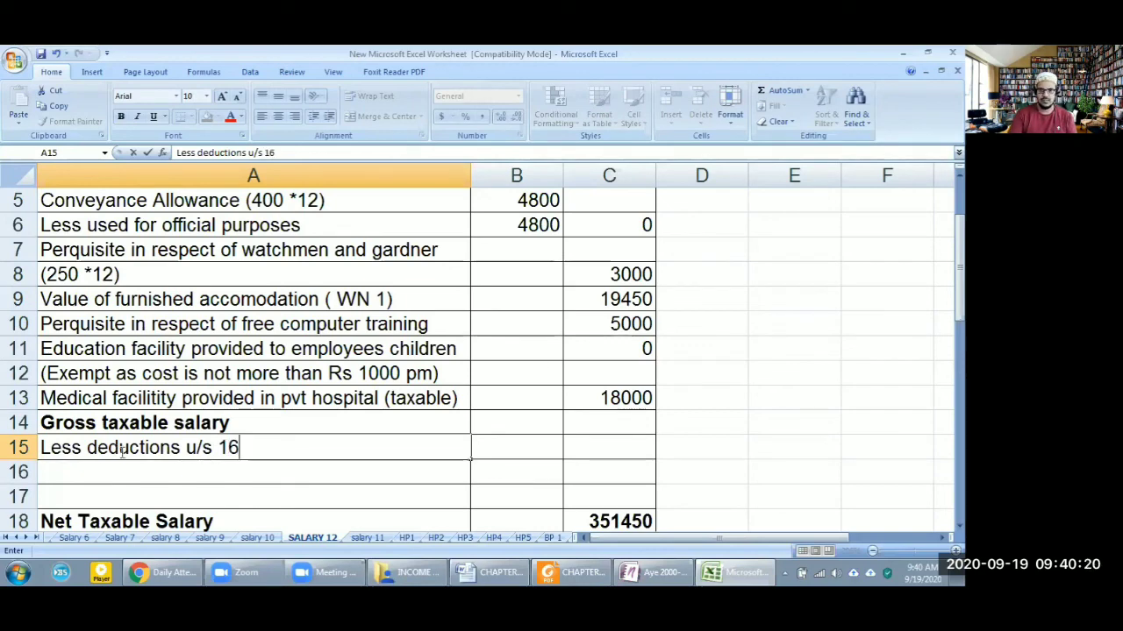
# Total the amounts in C3:C13 into cell C14 as the gross taxable salary using AutoSum.
pyautogui.click(645, 425)
pyautogui.scroll(1, 645, 424)
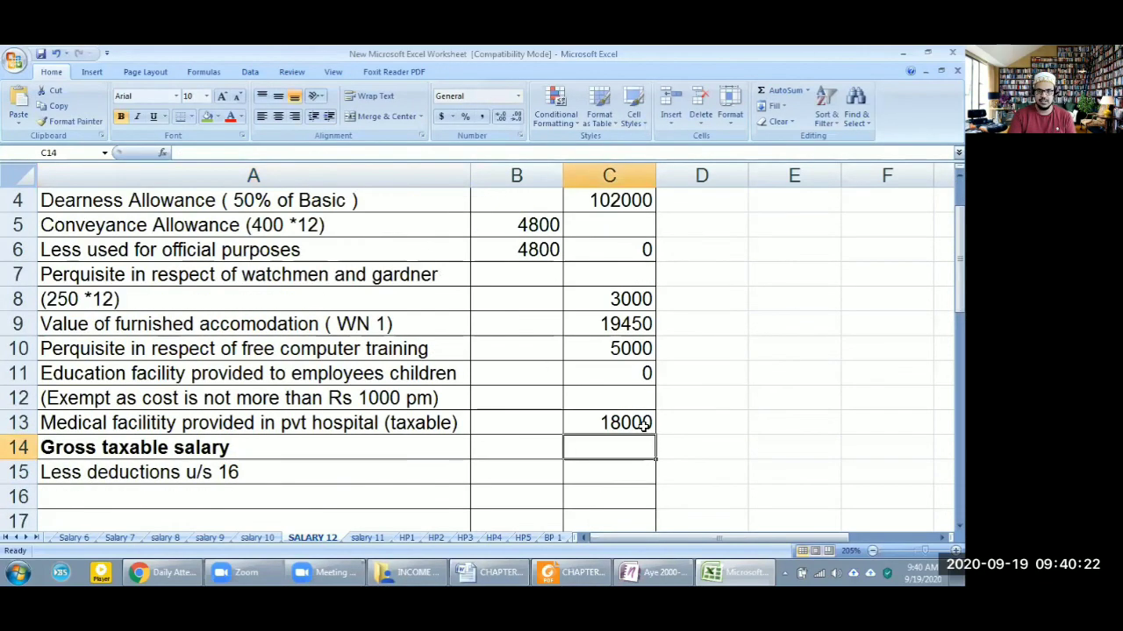
pyautogui.keyDown('shift'); pyautogui.click(605, 201); pyautogui.keyUp('shift')
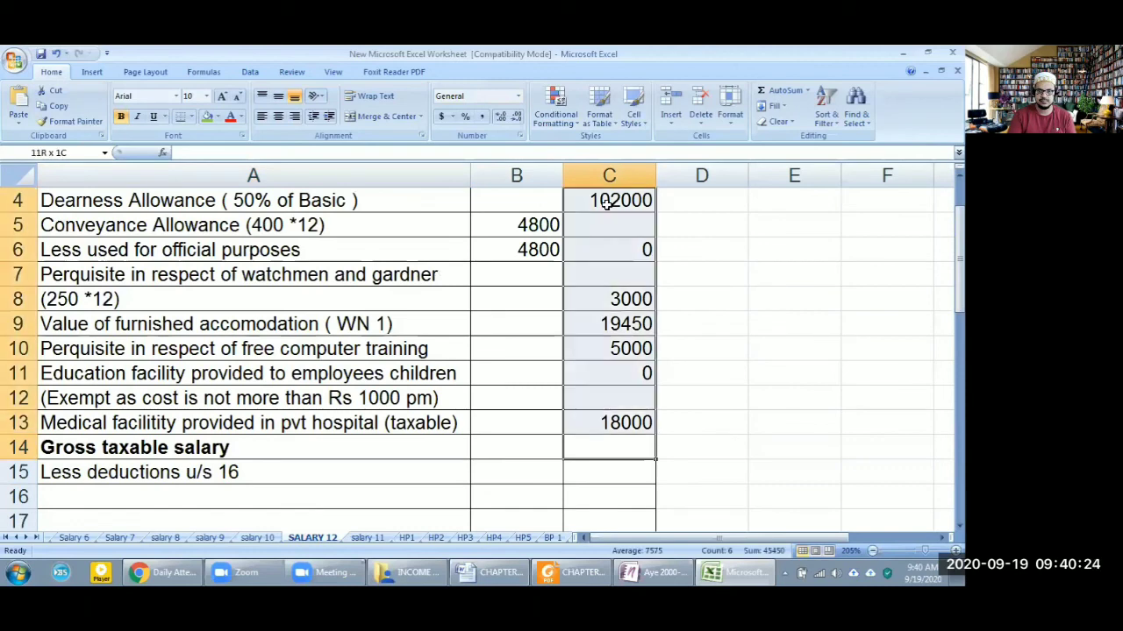
pyautogui.scroll(1, 609, 250)
pyautogui.keyDown('shift'); pyautogui.click(608, 250); pyautogui.keyUp('shift')
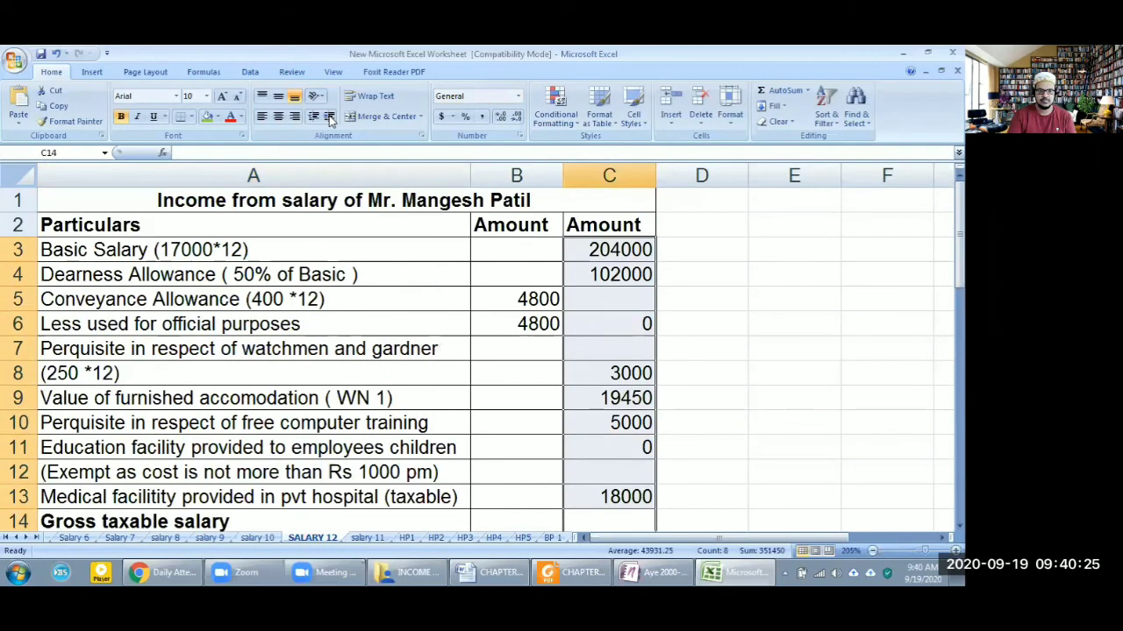
pyautogui.click(793, 97)
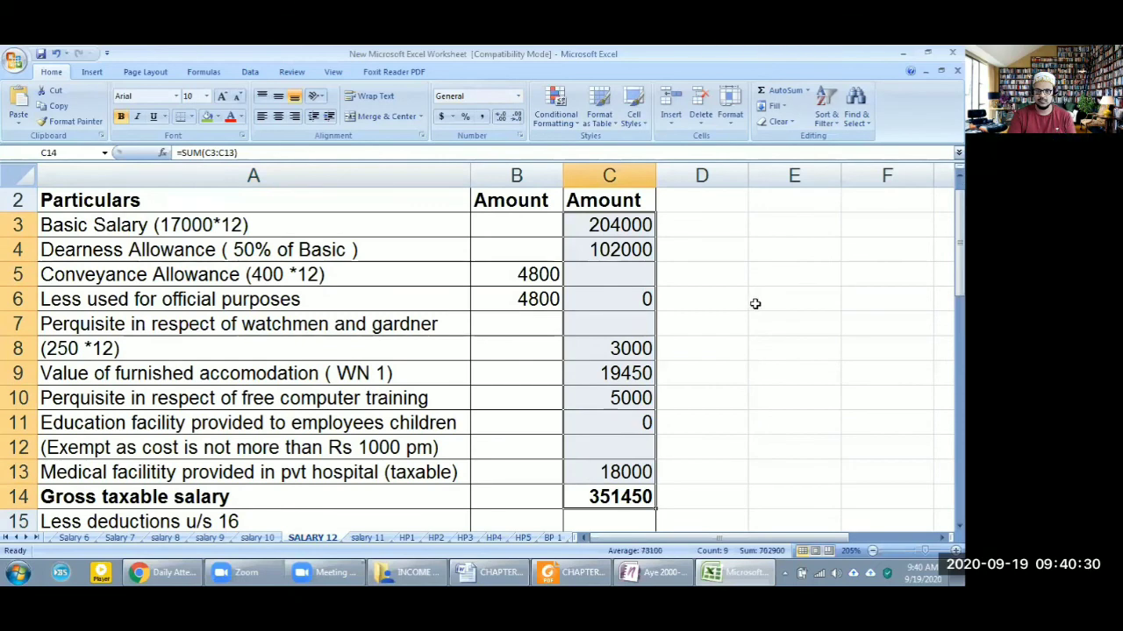
pyautogui.click(753, 313)
# Insert two more blank rows between "Less deductions u/s 16" and the Net Taxable Salary row, and select cell A16.
pyautogui.scroll(-2, 753, 313)
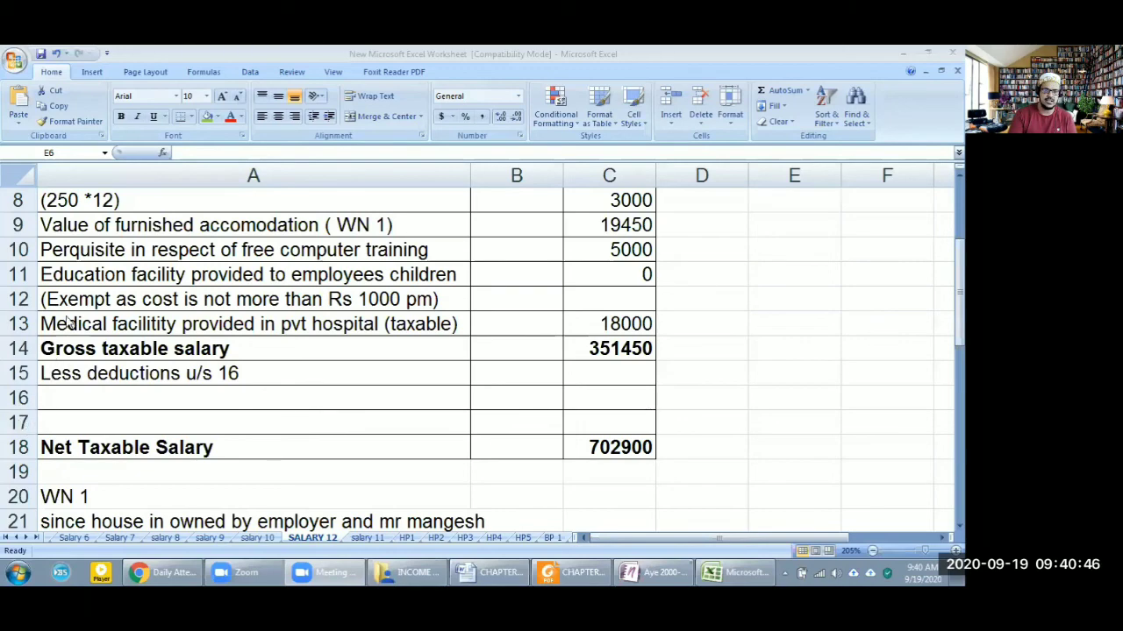
pyautogui.hotkey('ctrl', '+')
pyautogui.hotkey('ctrl', '+')
pyautogui.click(132, 402)
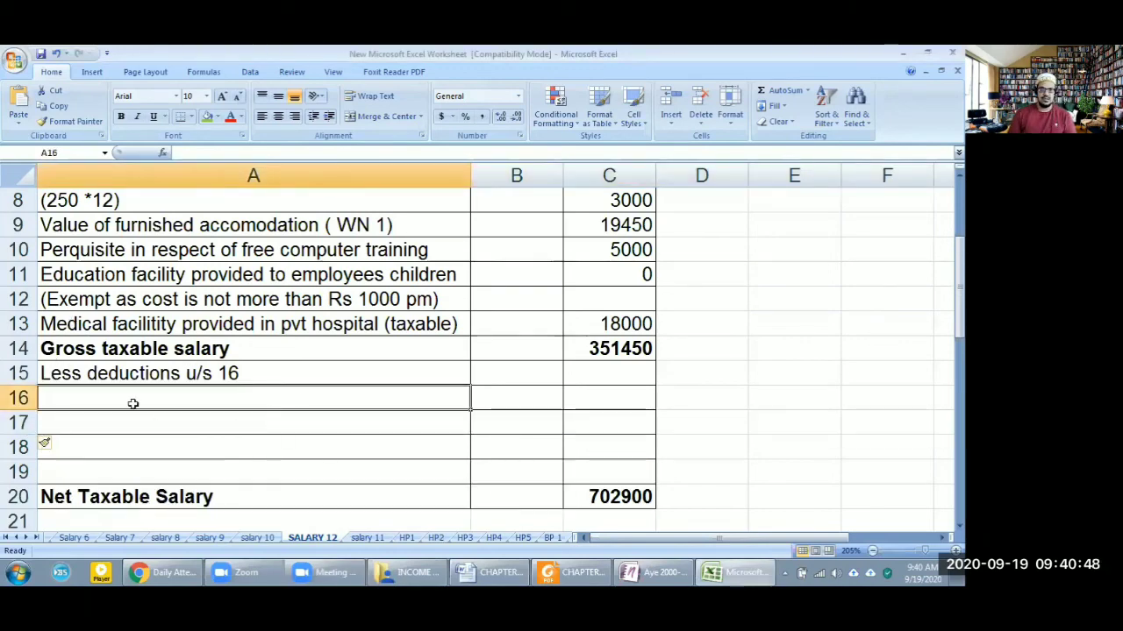
pyautogui.write('De')
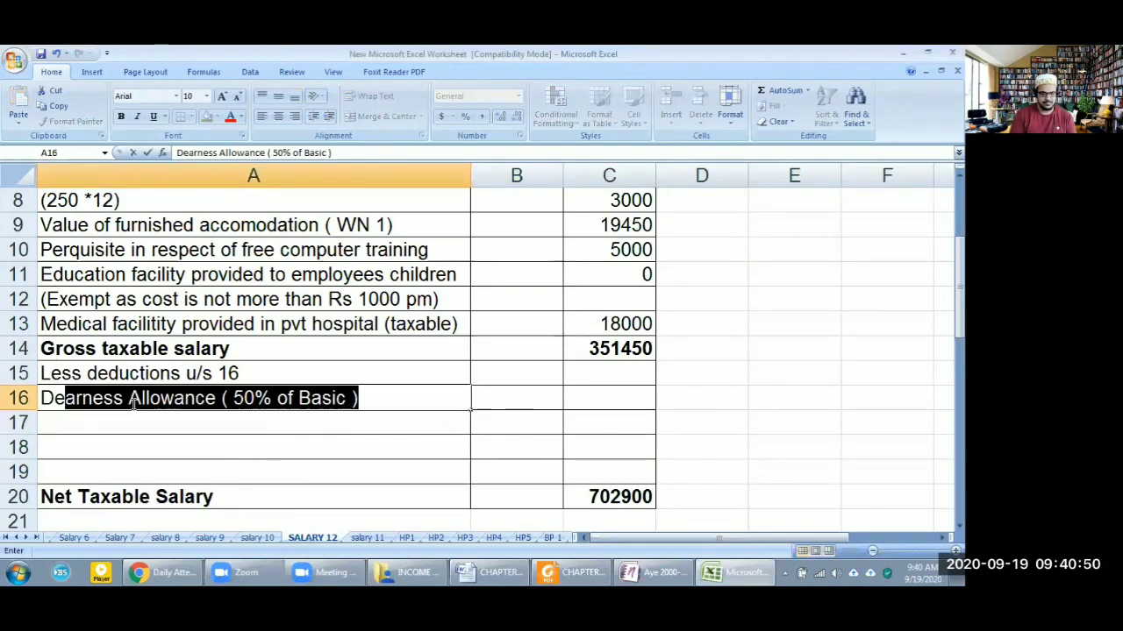
pyautogui.write('ductions')
pyautogui.press('BackSpace')
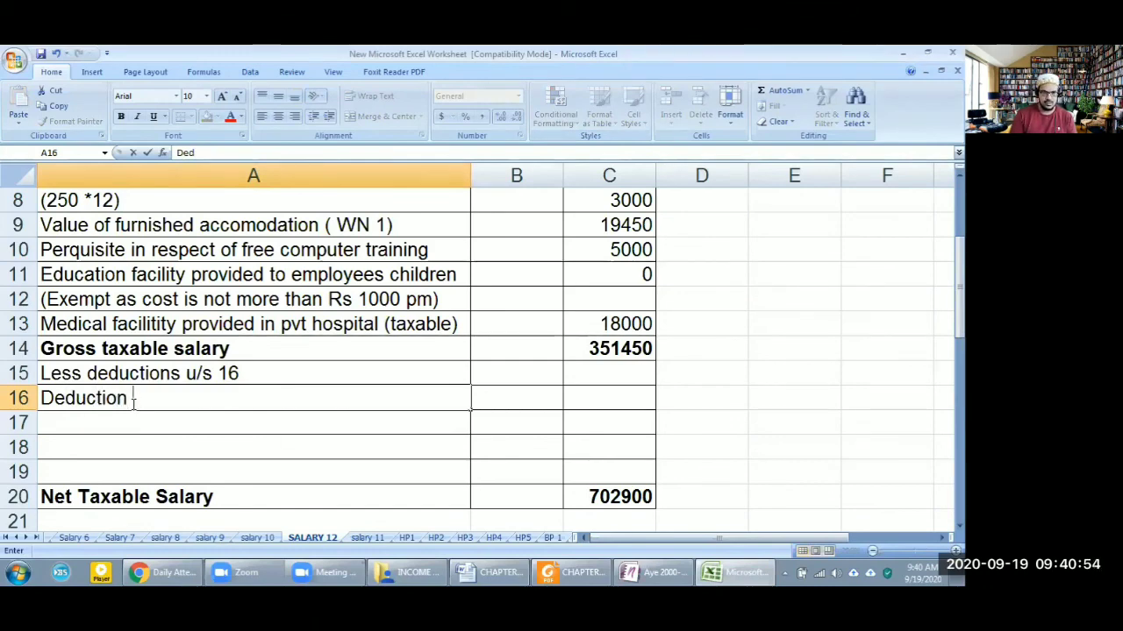
pyautogui.press('Escape')
# Label cell A16 "Standard Deduction" and enter the negative amount (50000) in C16.
pyautogui.write('Sta')
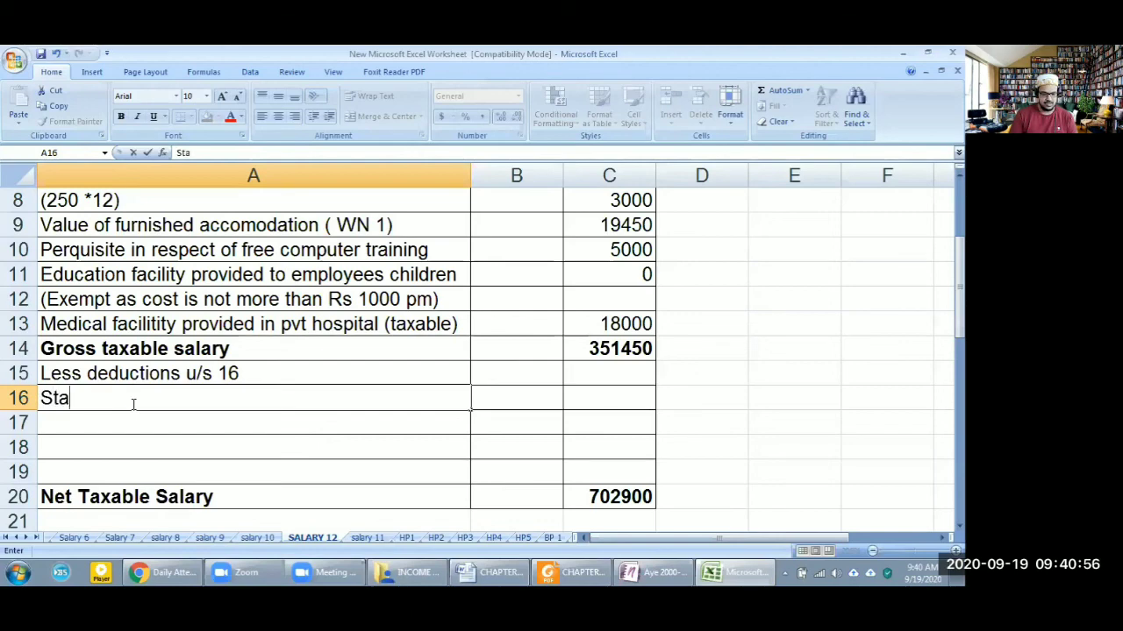
pyautogui.write('ndard Deduction')
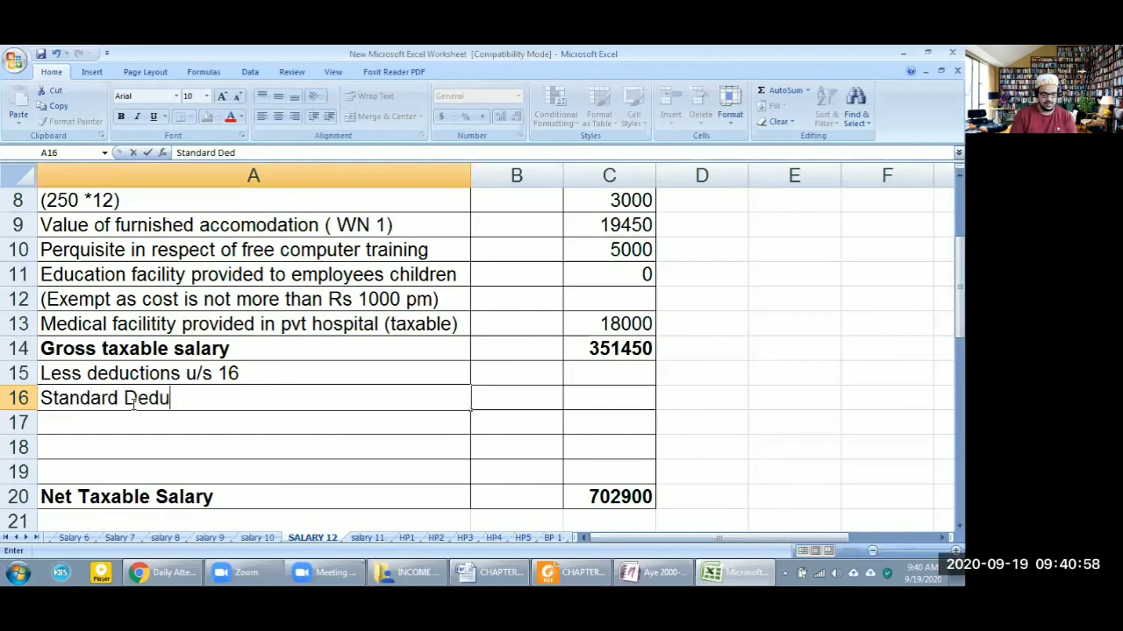
pyautogui.press('Tab')
pyautogui.press('Tab')
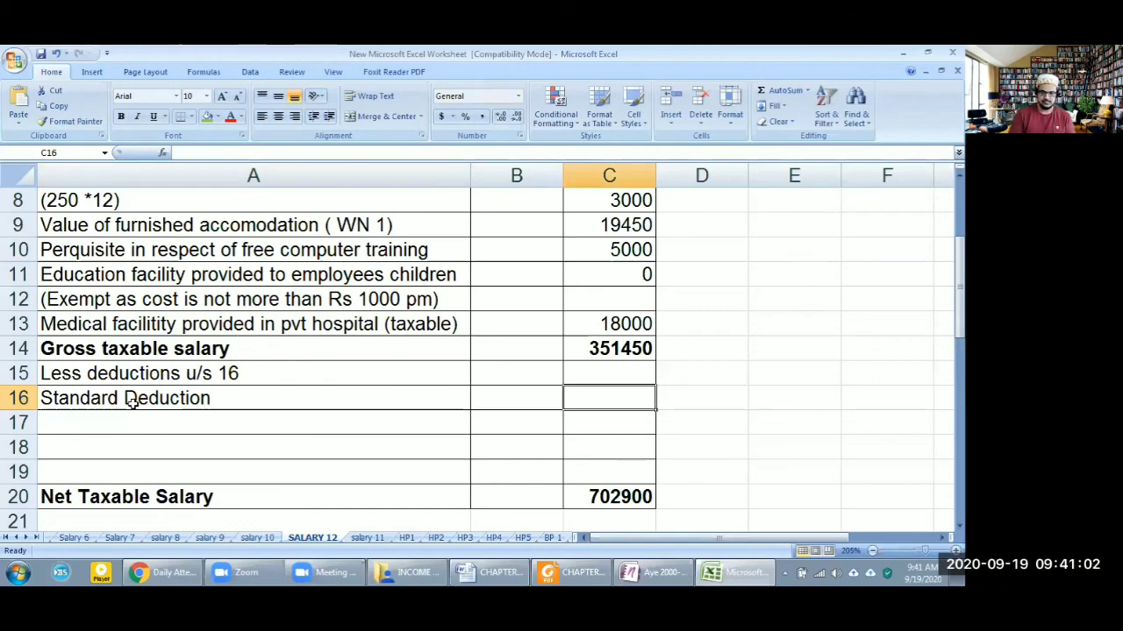
pyautogui.write('(5')
pyautogui.write('0000)')
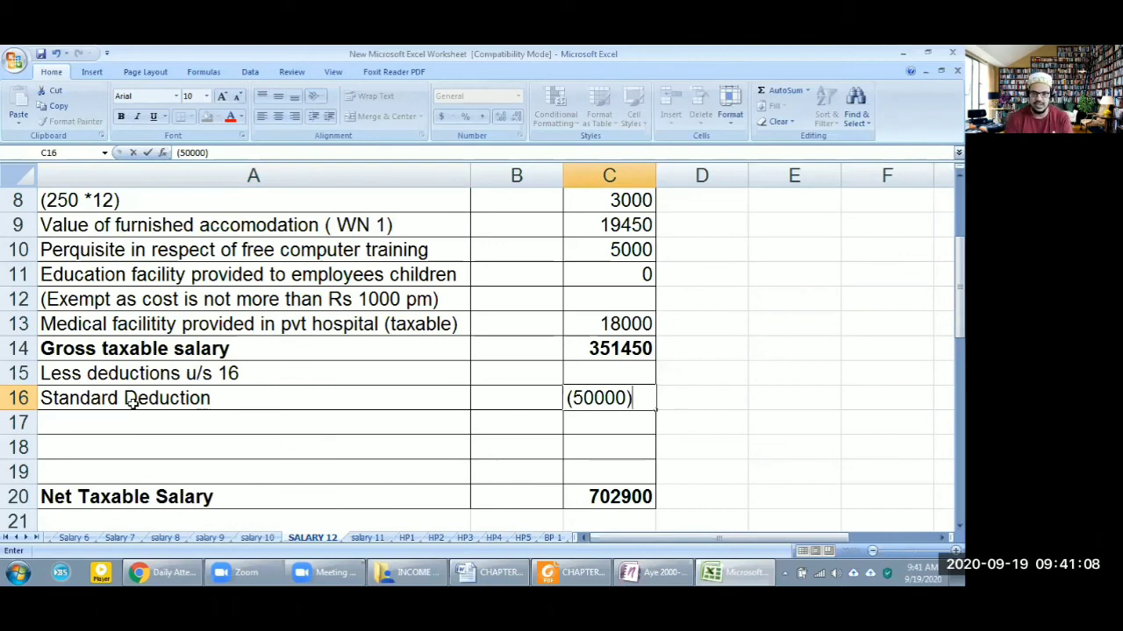
pyautogui.press('Return')
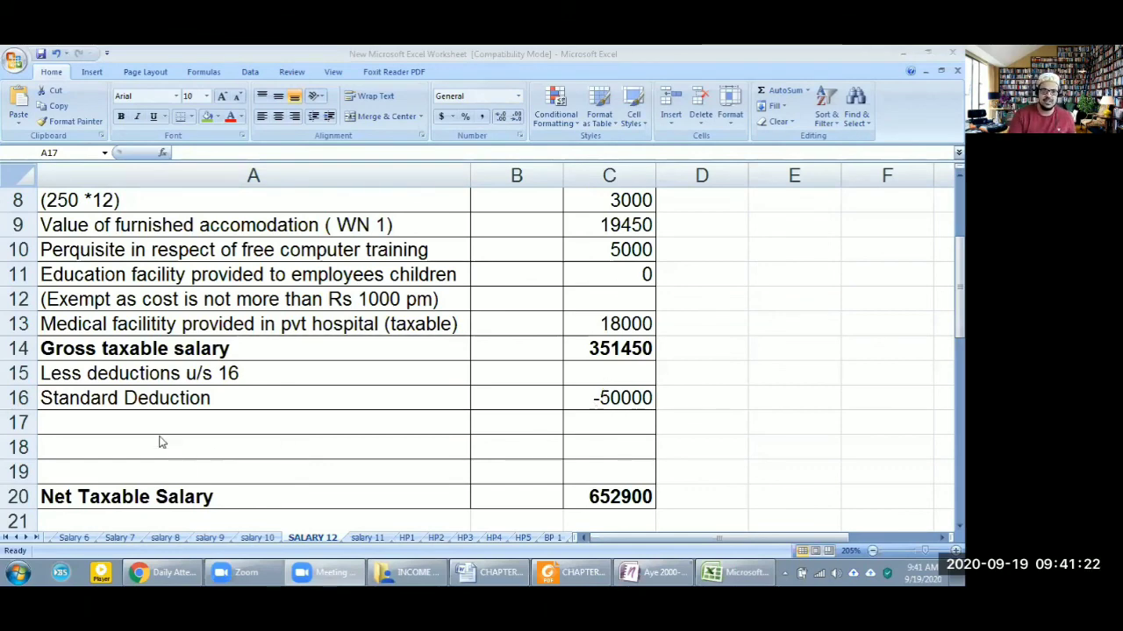
# Sum the gross taxable salary and the standard deduction, C14:C16, into cell C17.
pyautogui.click(599, 418)
pyautogui.moveTo(599, 418); pyautogui.dragTo(601, 351)
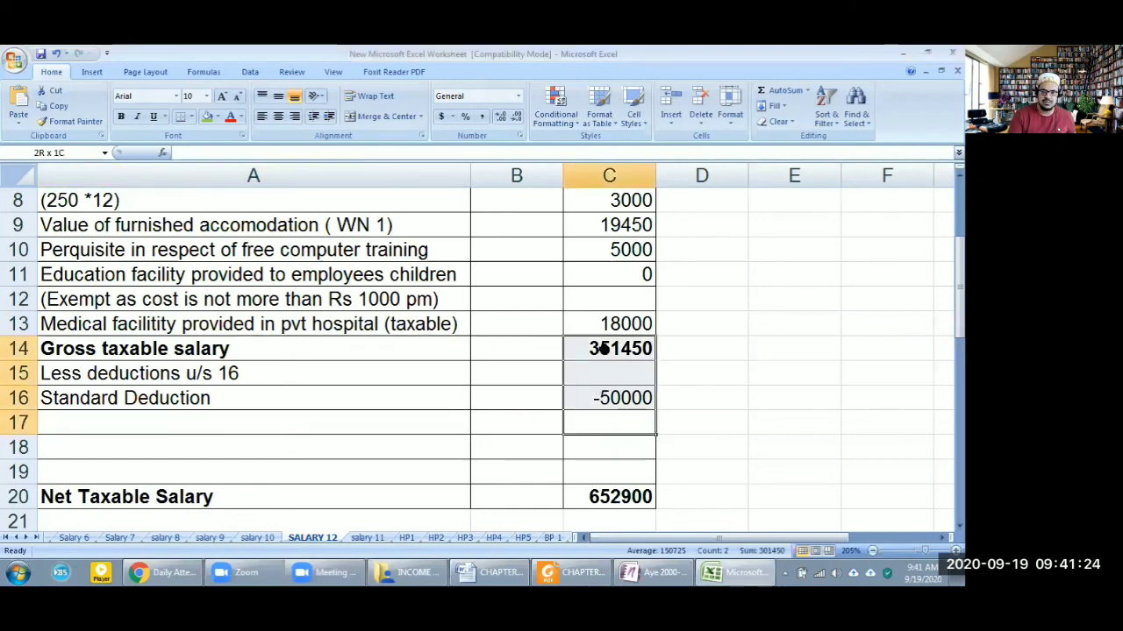
pyautogui.click(780, 92)
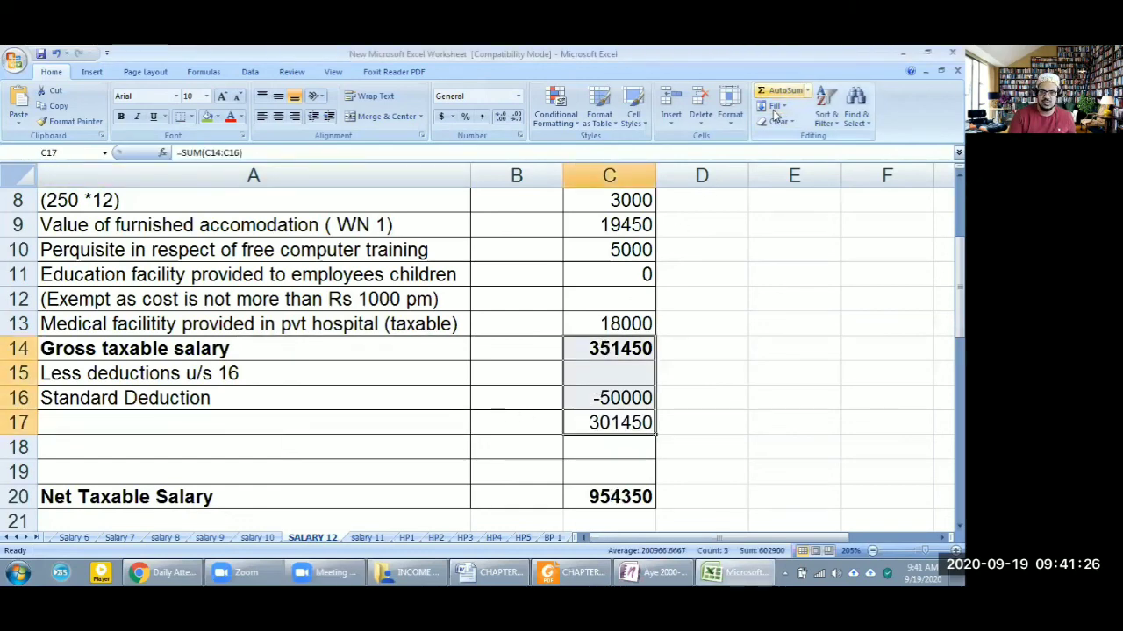
pyautogui.click(745, 426)
pyautogui.hotkey('shift', 'Right')
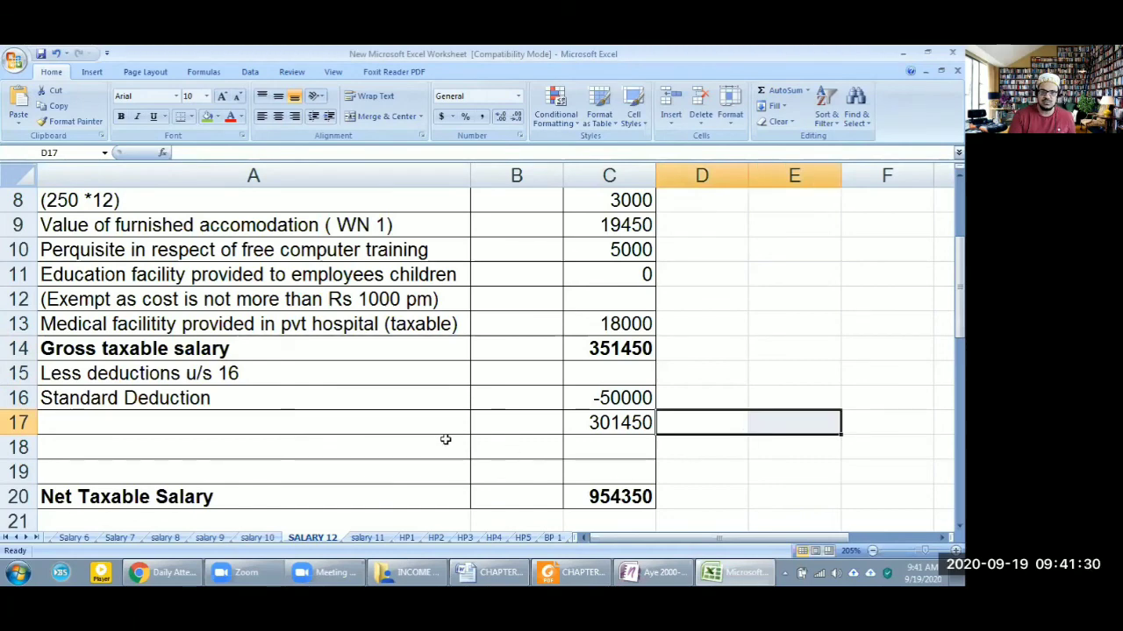
# Enter "Net Taxable income from salary" in cell A17 and make A17:C17 bold.
pyautogui.click(358, 438)
pyautogui.click(349, 424)
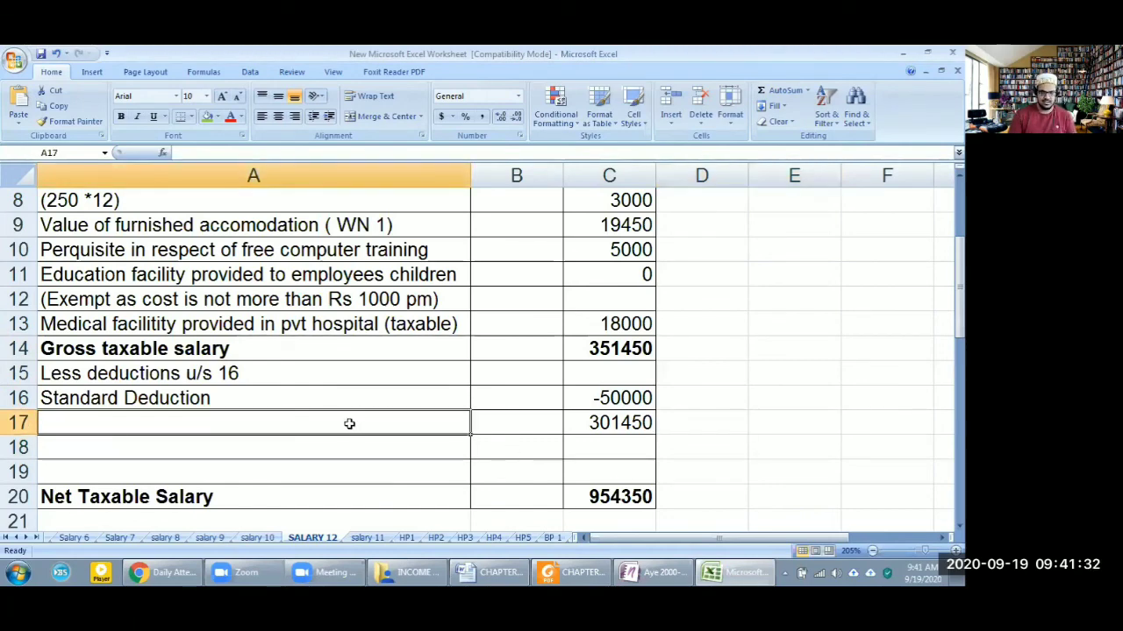
pyautogui.write('Ne')
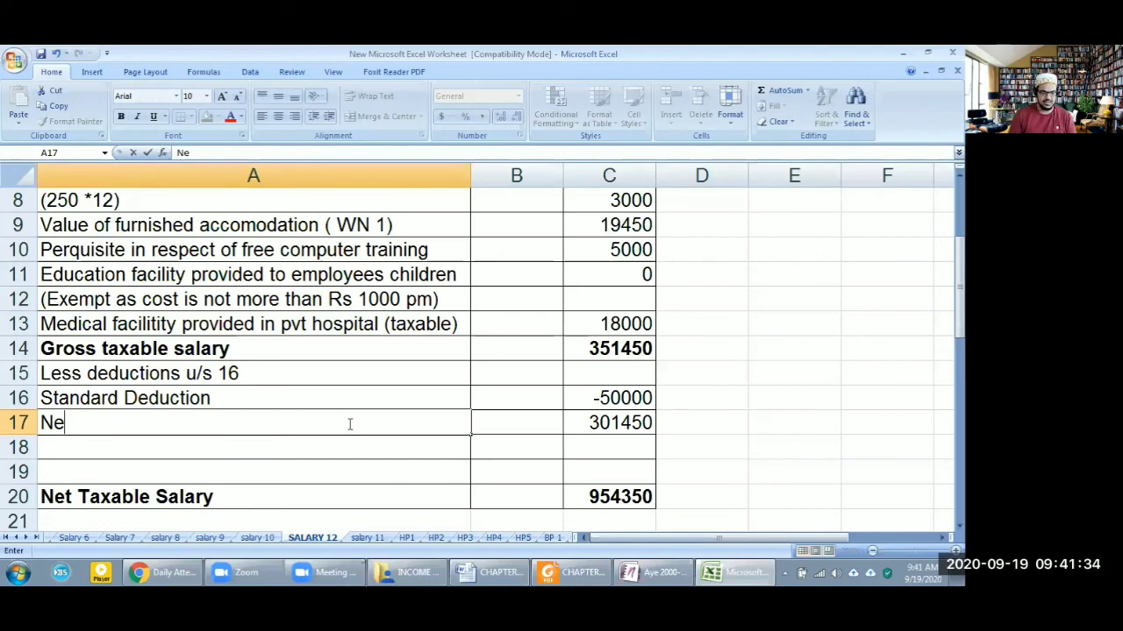
pyautogui.write('t Taxable ')
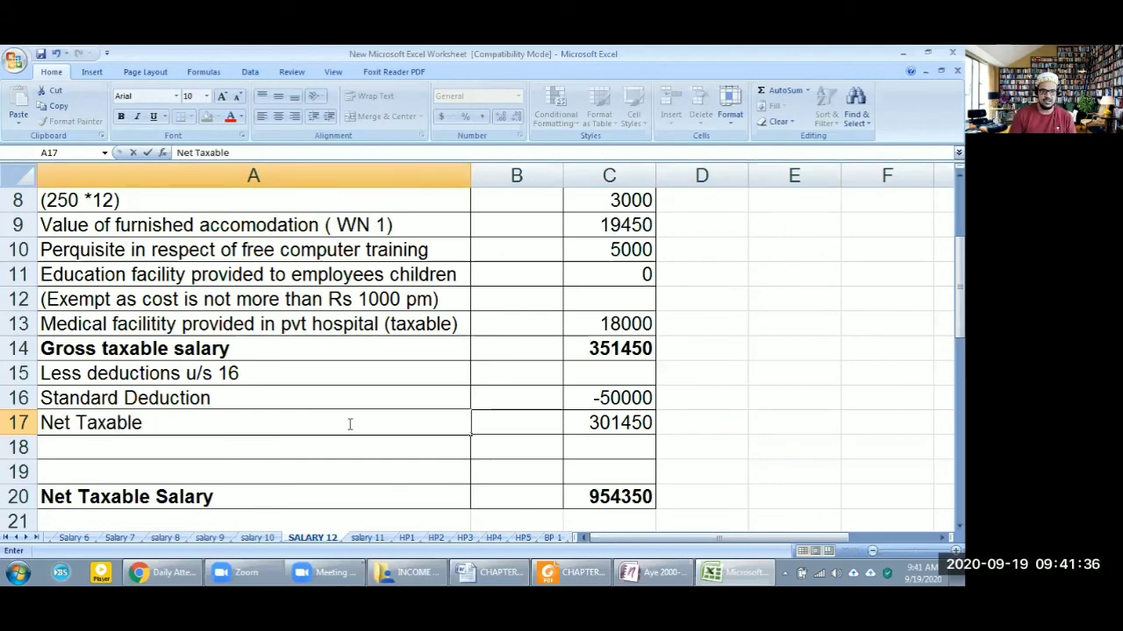
pyautogui.write('income from salary')
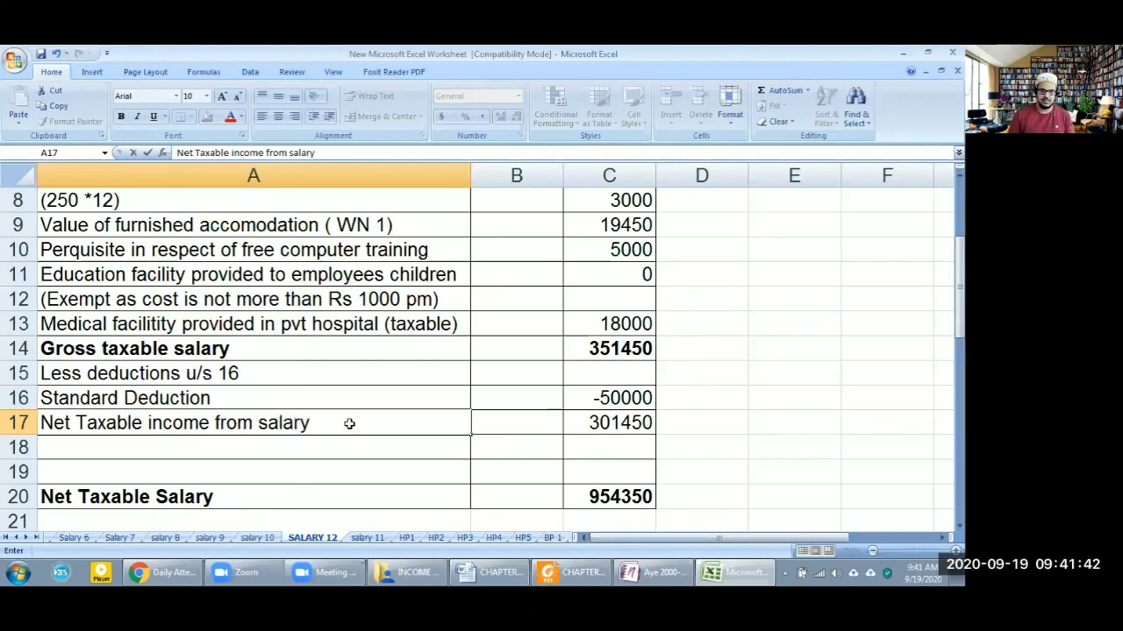
pyautogui.hotkey('ctrl', 'Return')
pyautogui.hotkey('shift', 'Right')
pyautogui.hotkey('shift', 'Right')
pyautogui.hotkey('ctrl', 'b')
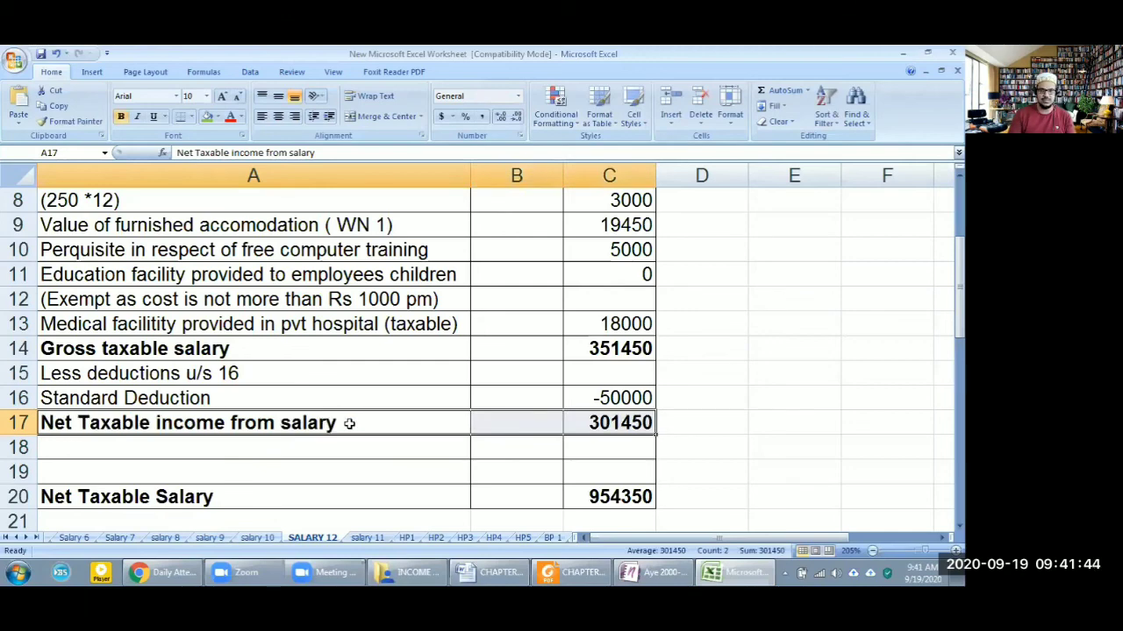
# Clear the old "Net Taxable Salary" label in A20 and its total in C20.
pyautogui.click(114, 495)
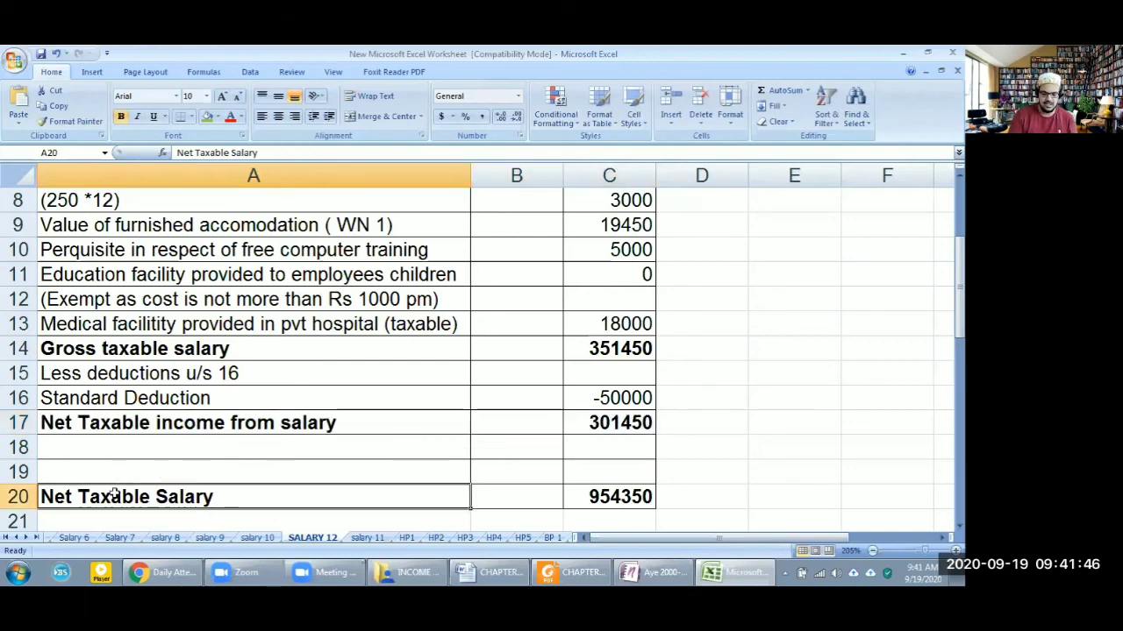
pyautogui.press('Delete')
pyautogui.click(634, 495)
pyautogui.press('Delete')
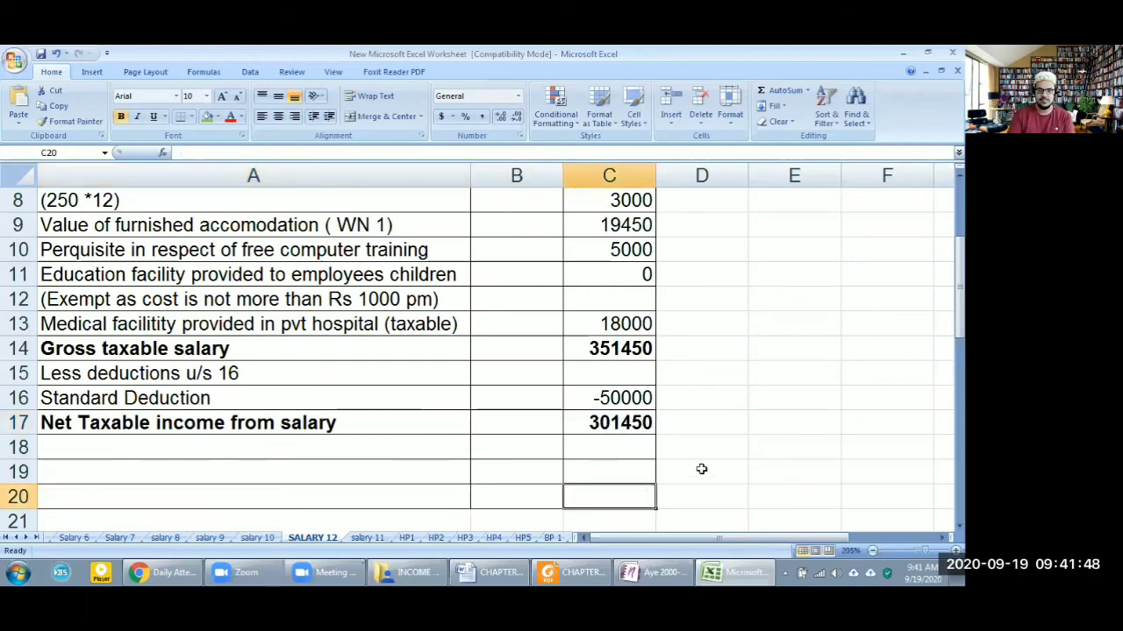
# Check the investment item in the Word problem, and insert two blank rows in Excel below "Net Taxable income from salary".
pyautogui.scroll(-1, 204, 446)
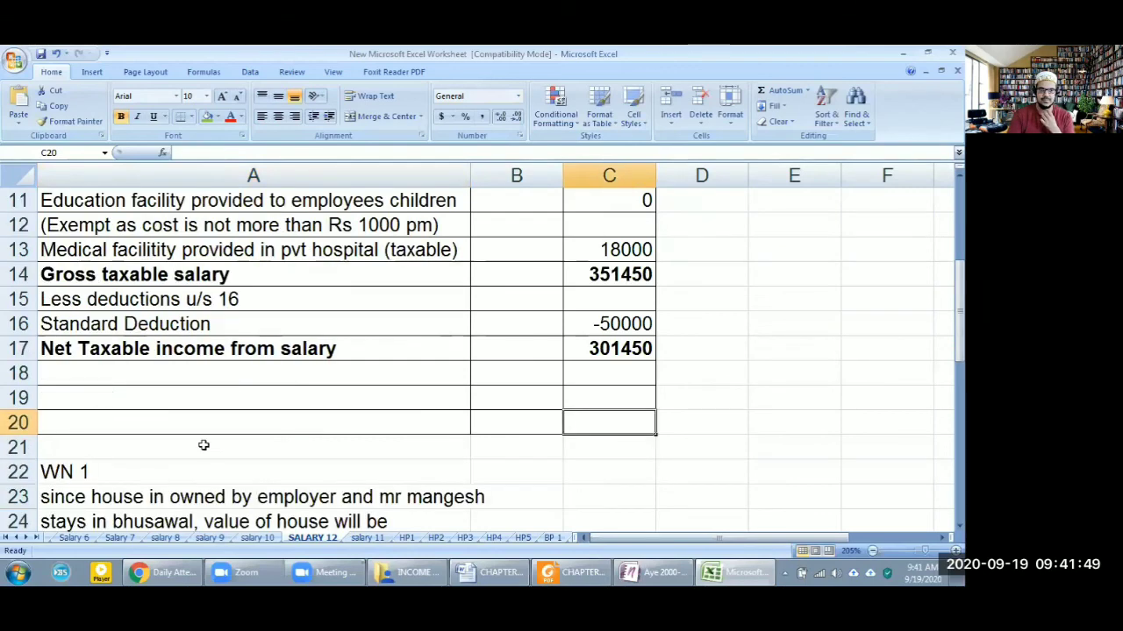
pyautogui.click(76, 371)
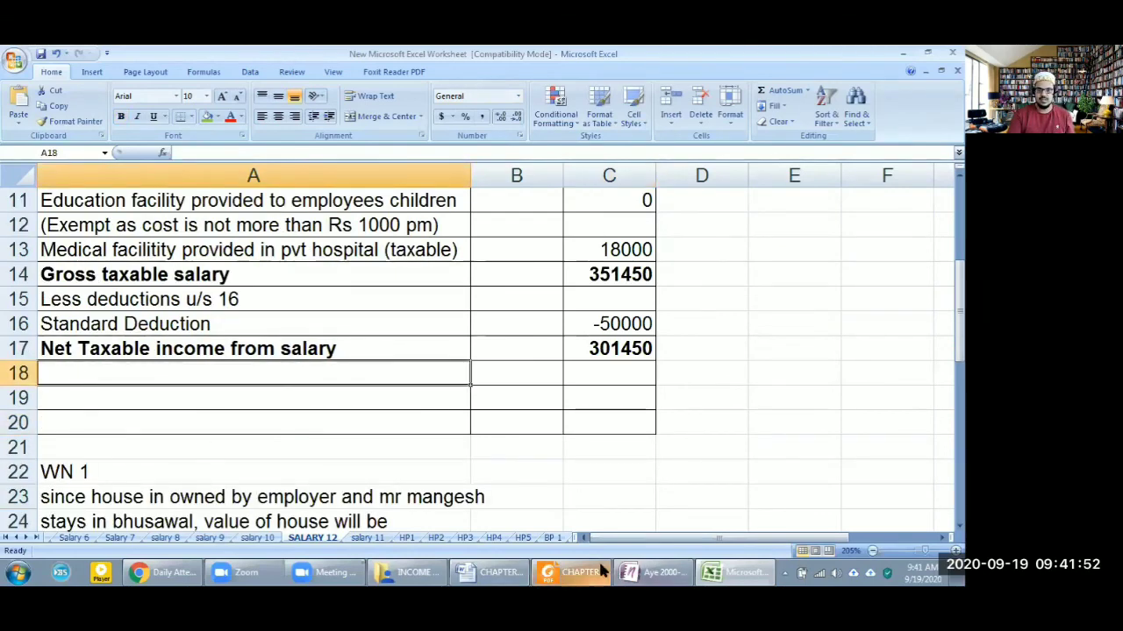
pyautogui.click(491, 572)
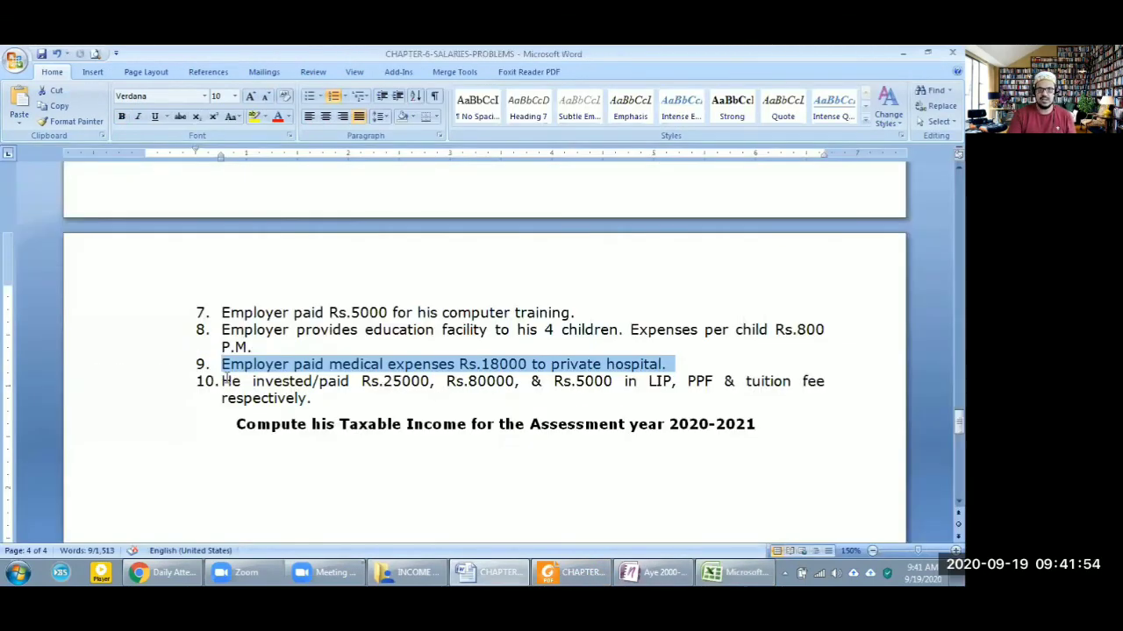
pyautogui.click(735, 572)
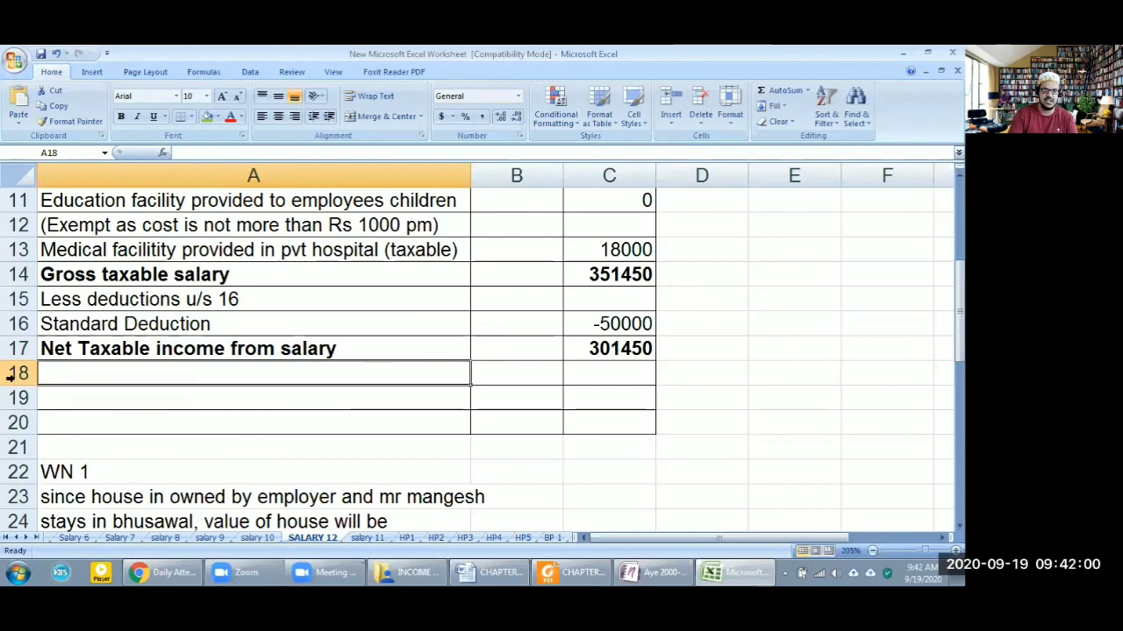
pyautogui.moveTo(11, 374); pyautogui.dragTo(14, 396)
pyautogui.rightClick(14, 396)
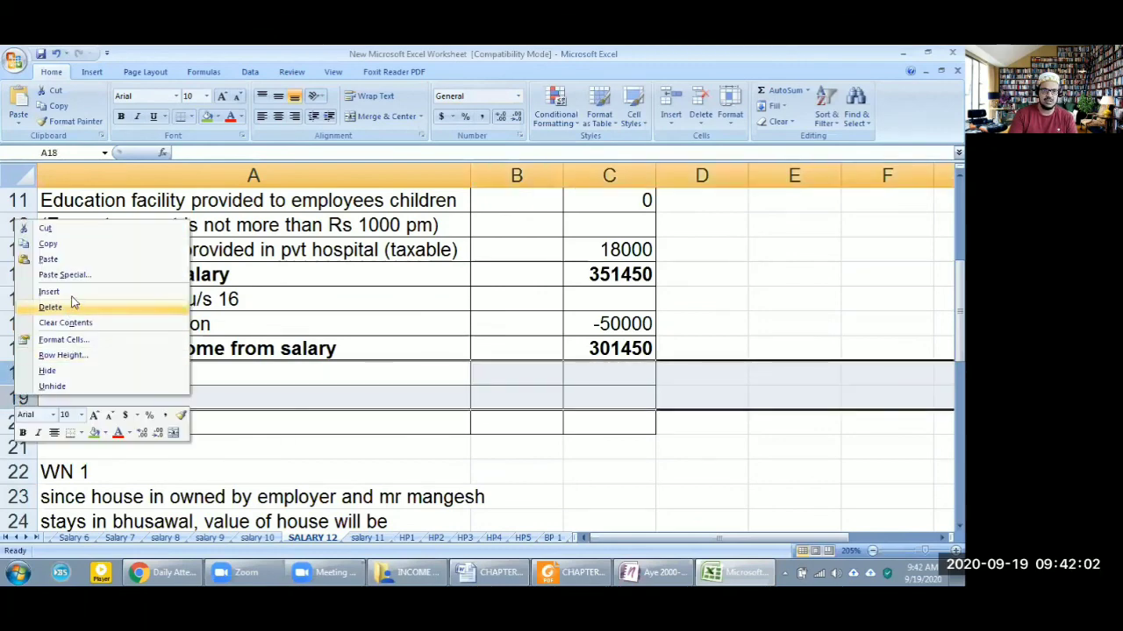
pyautogui.click(69, 292)
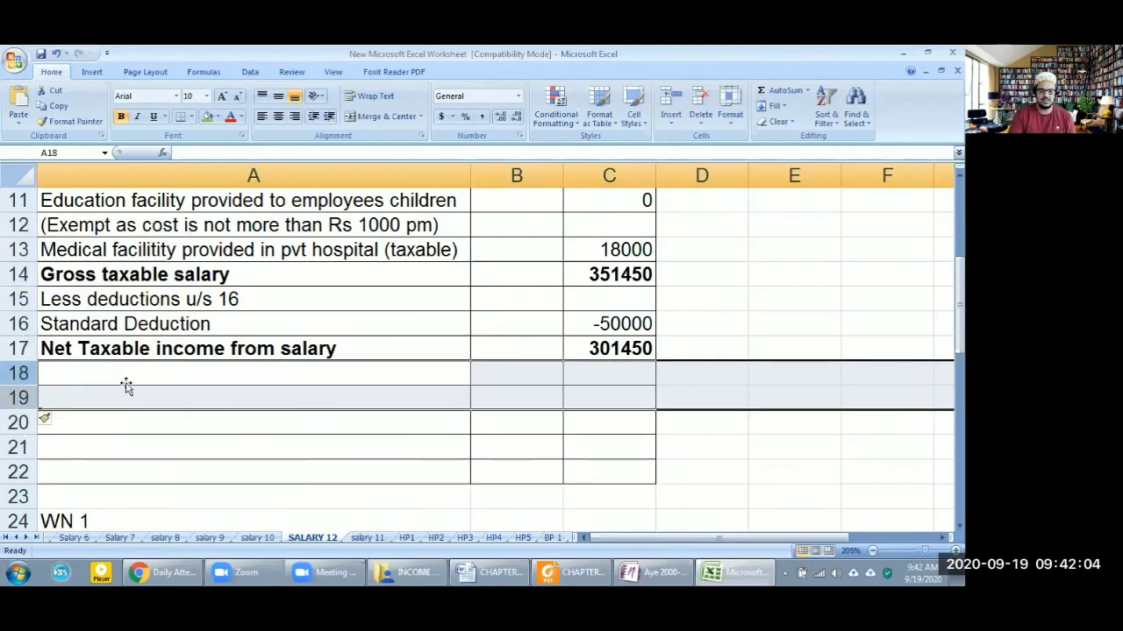
# Enter "Less deductions u/s 80C" in cell A18 without bold formatting.
pyautogui.click(126, 384)
pyautogui.write('Les')
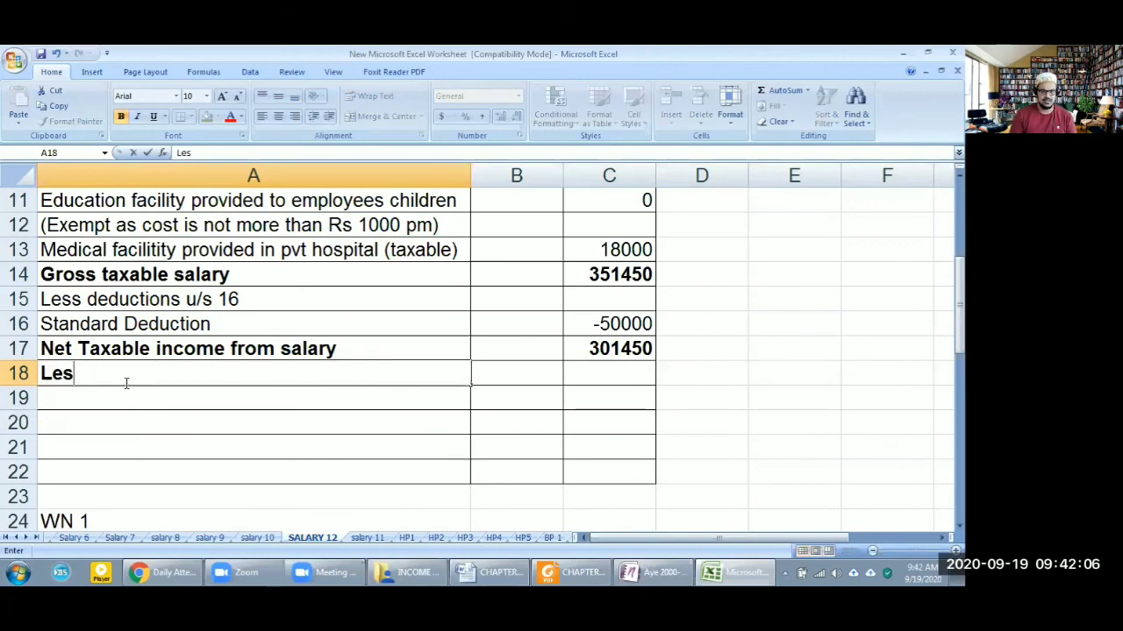
pyautogui.press('BackSpace')
pyautogui.press('BackSpace')
pyautogui.press('BackSpace')
pyautogui.hotkey('ctrl', 'b')
pyautogui.write('Less d')
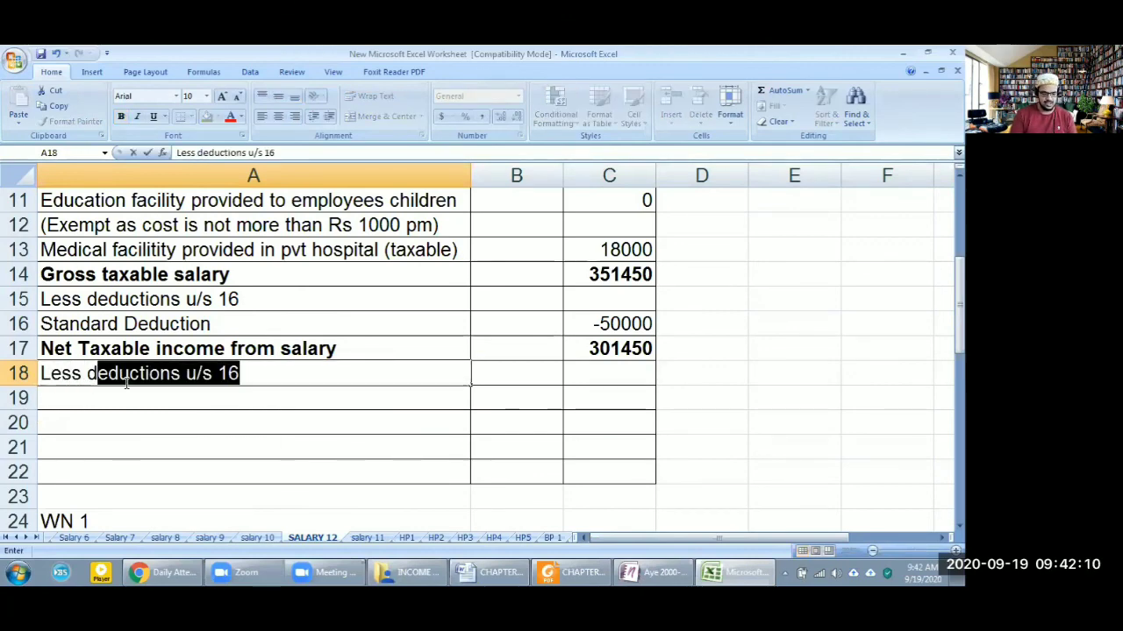
pyautogui.write('eductions ')
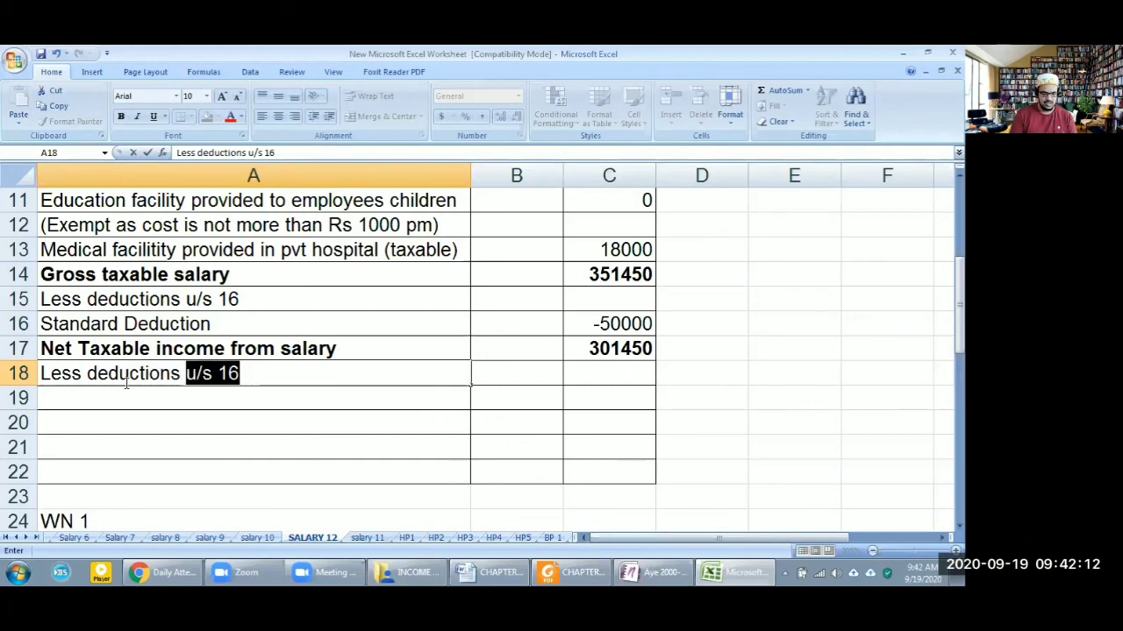
pyautogui.write('u/s ')
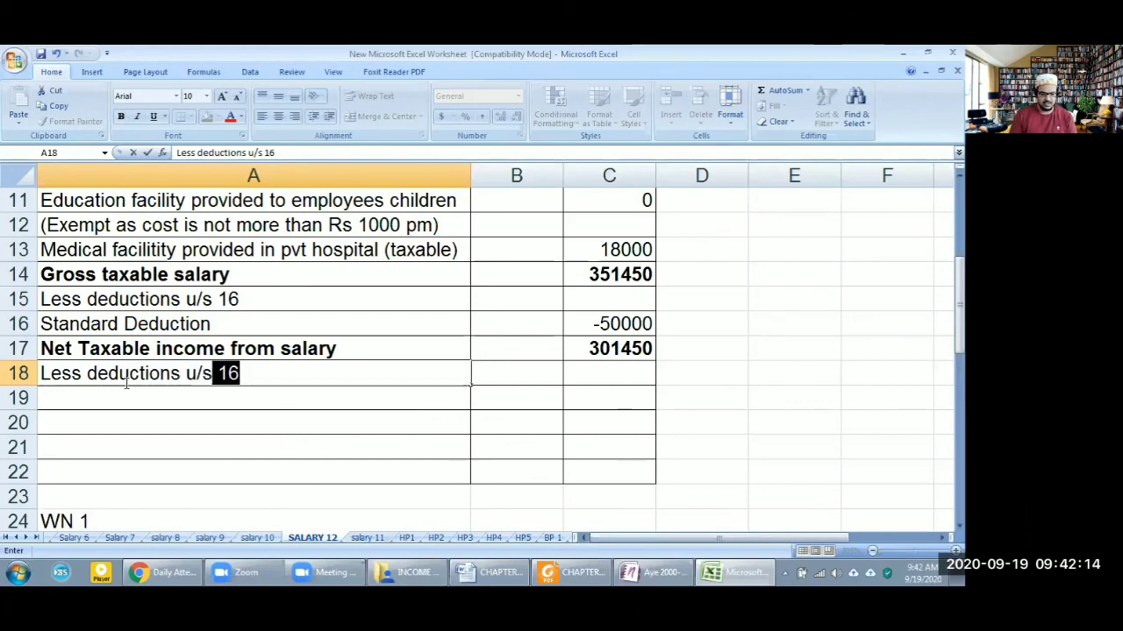
pyautogui.write('80C')
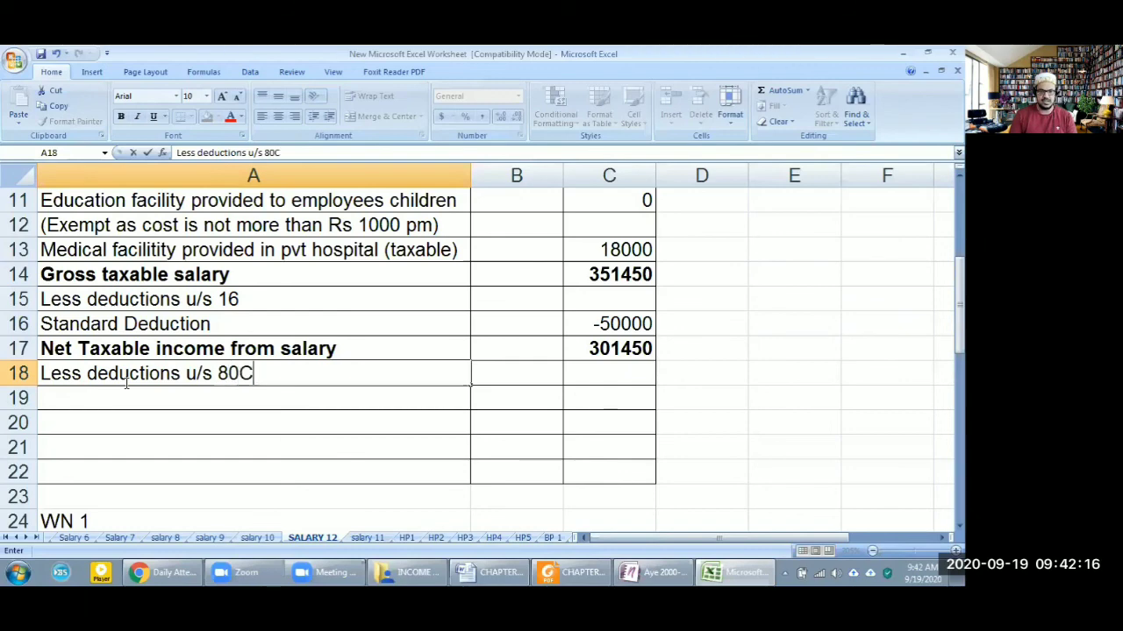
pyautogui.press('Return')
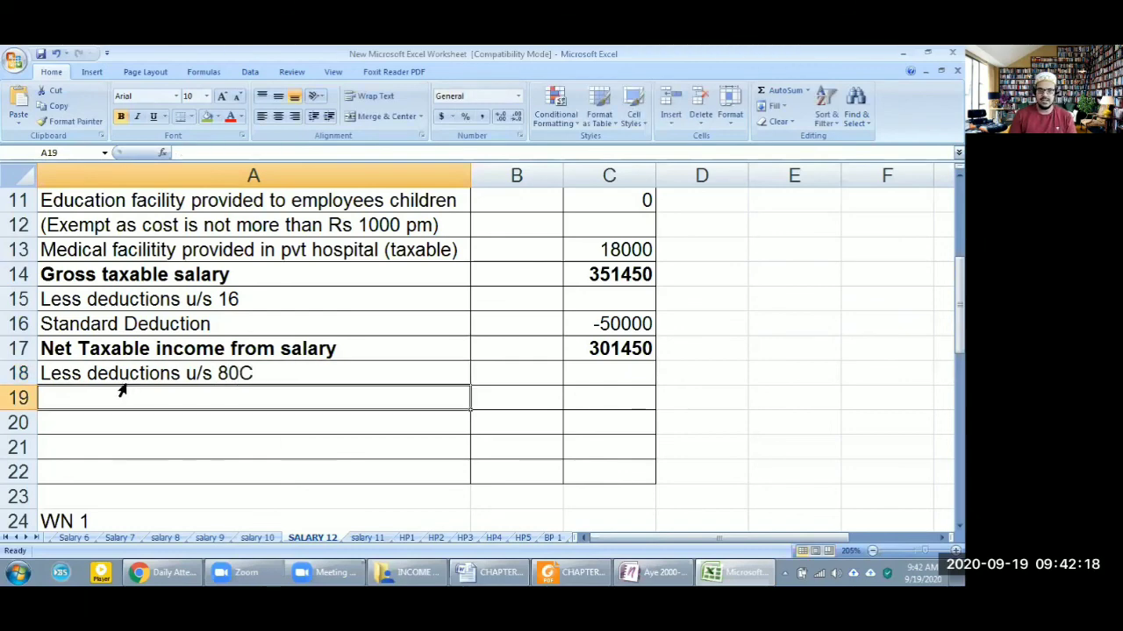
# Check the investment item in the Word problem, and enter "LIP", "PPF" and "Tution fees" in Excel cells A19:A21.
pyautogui.hotkey('alt', 'Tab')
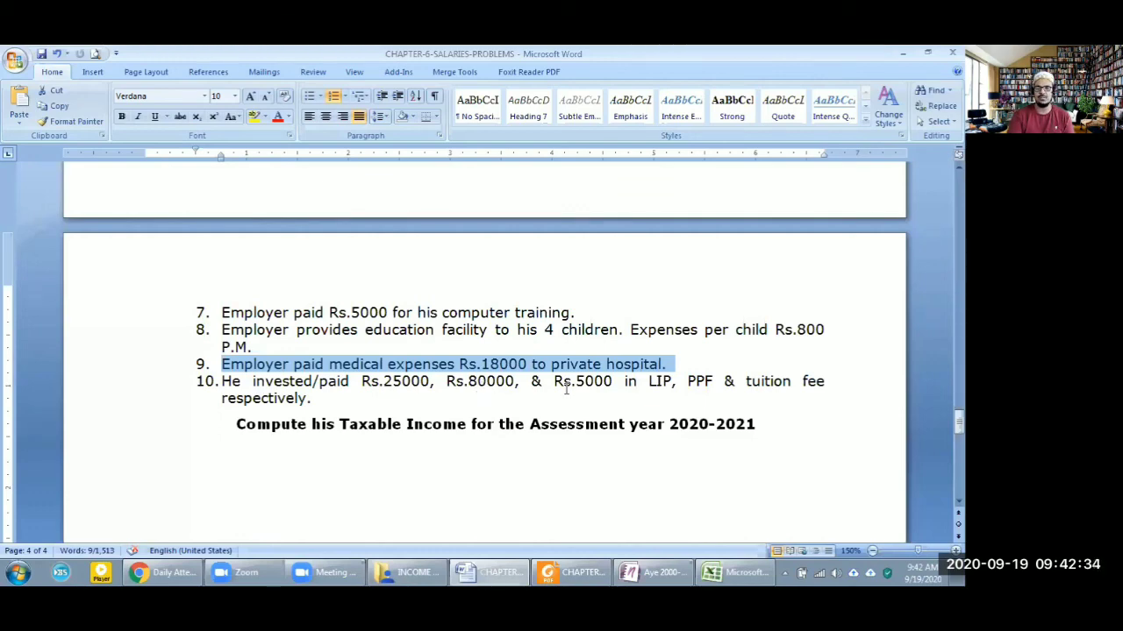
pyautogui.hotkey('alt', 'Tab')
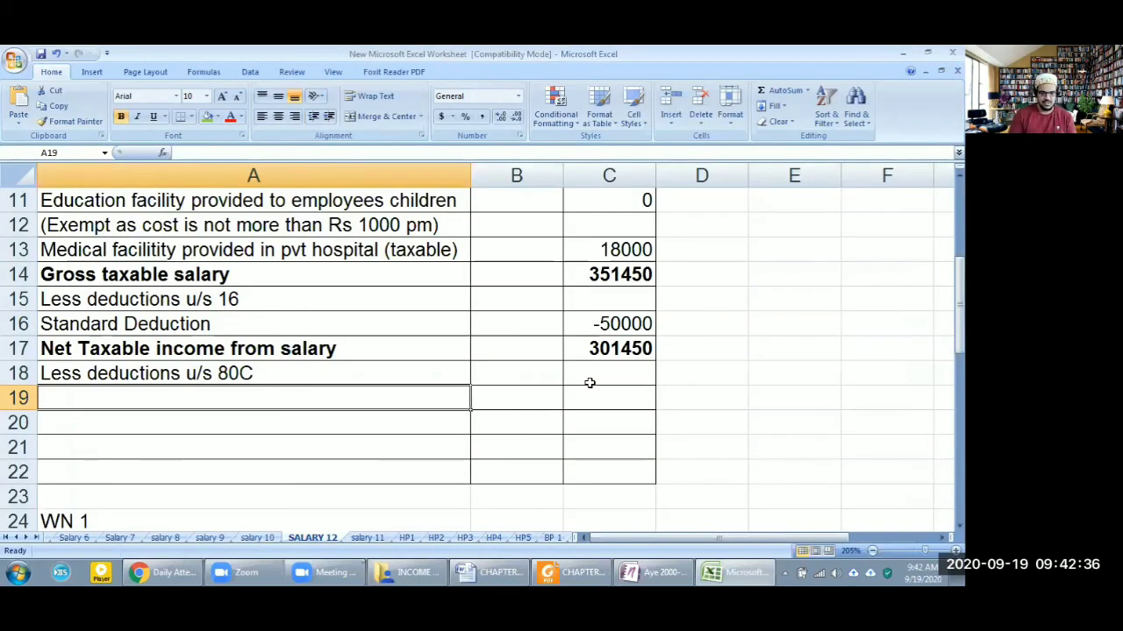
pyautogui.write('LIP')
pyautogui.press('Return')
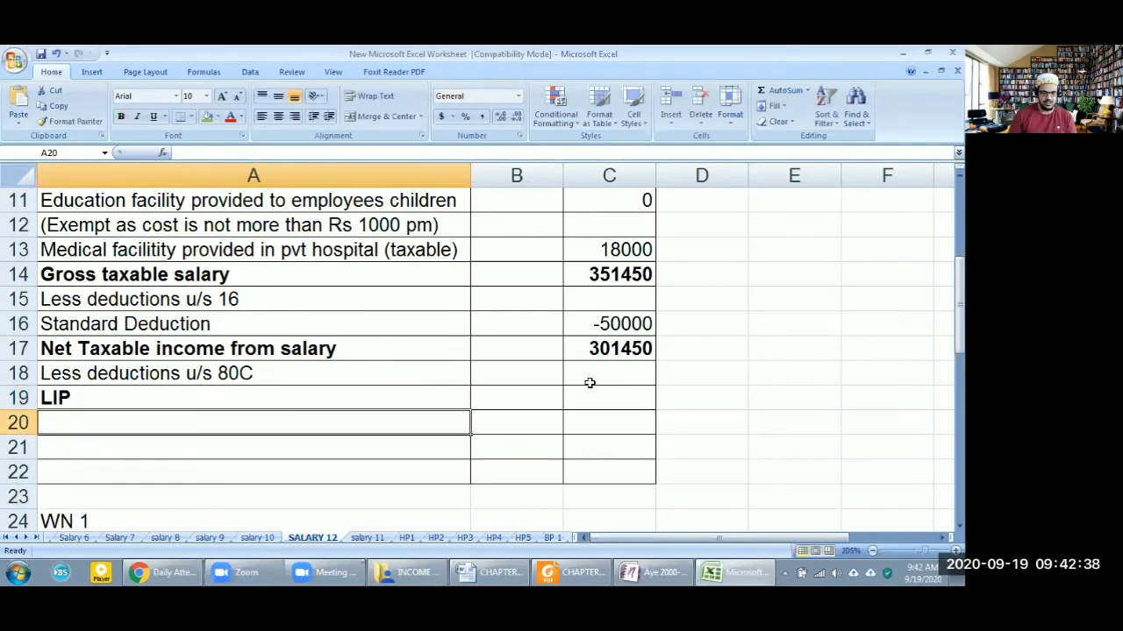
pyautogui.write('PPF')
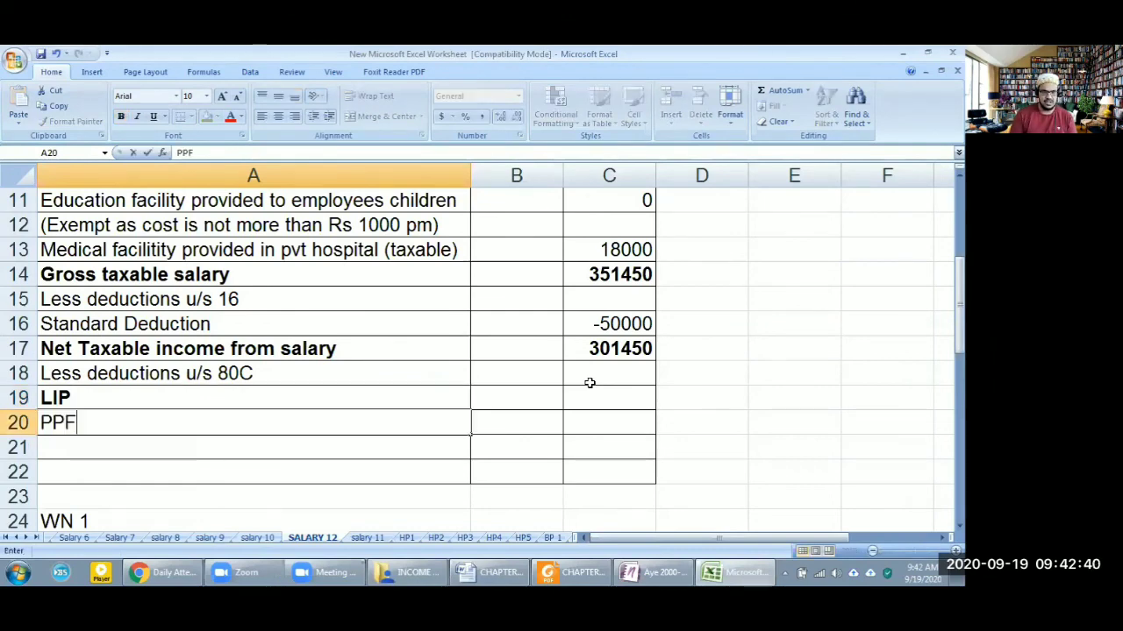
pyautogui.press('Return')
pyautogui.write('Tutio')
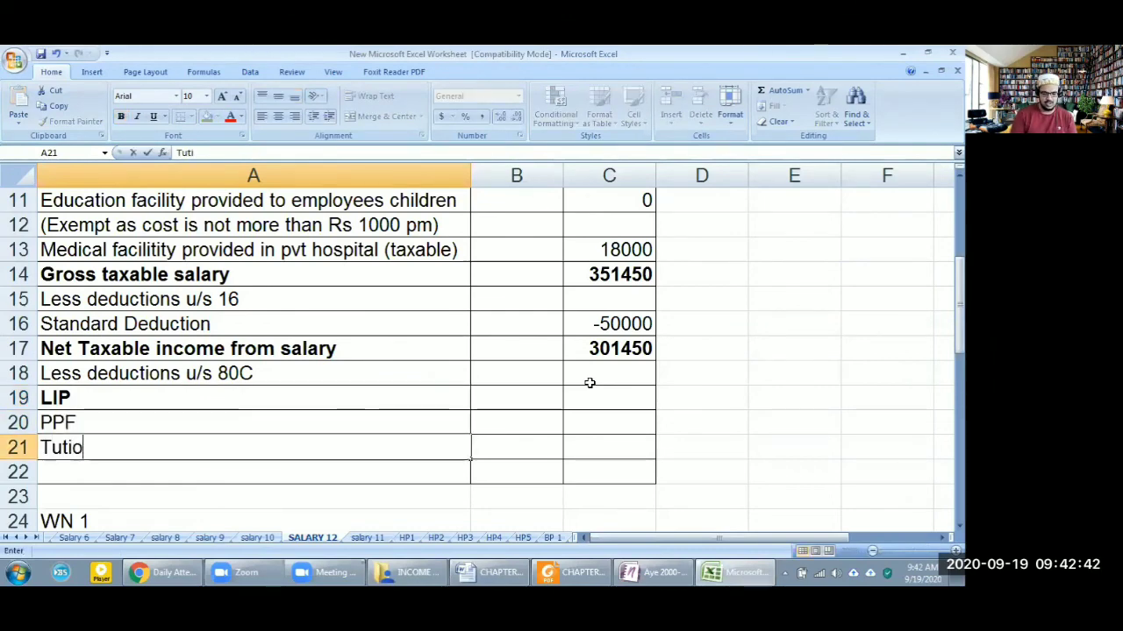
pyautogui.write('n fees')
# Enter the amounts 25000 for LIP, 80000 for PPF and 5000 for tuition fees in B19:B21, checking them against the Word problem.
pyautogui.press('Tab')
pyautogui.press('Up')
pyautogui.press('Up')
pyautogui.write('25000')
pyautogui.press('Return')
pyautogui.hotkey('alt', 'Tab')
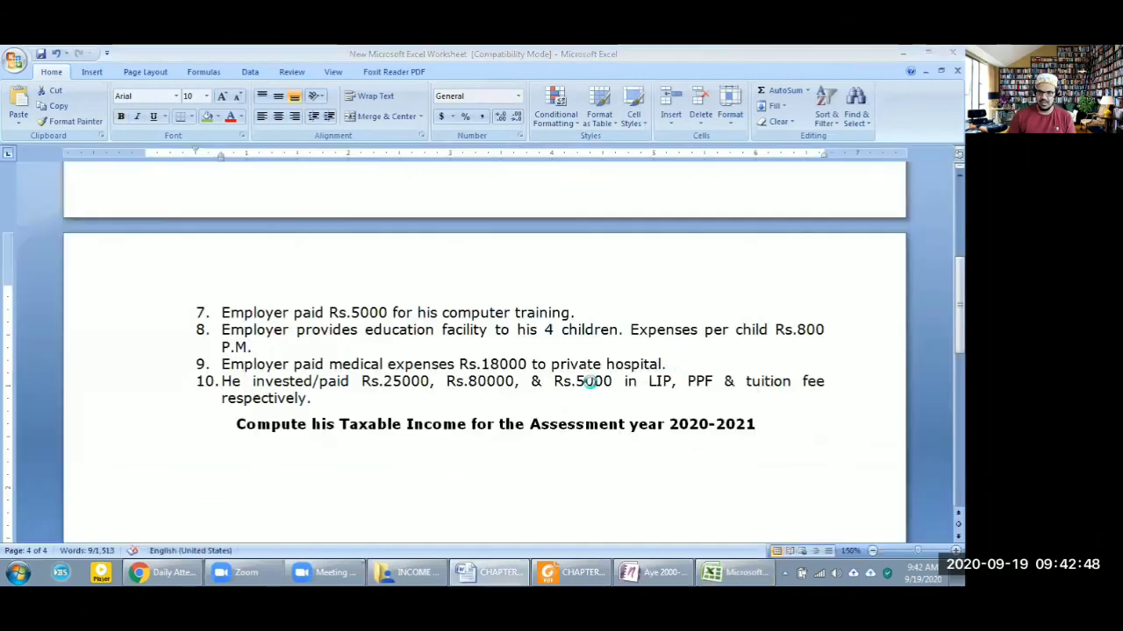
pyautogui.hotkey('alt', 'Tab')
pyautogui.write('80000')
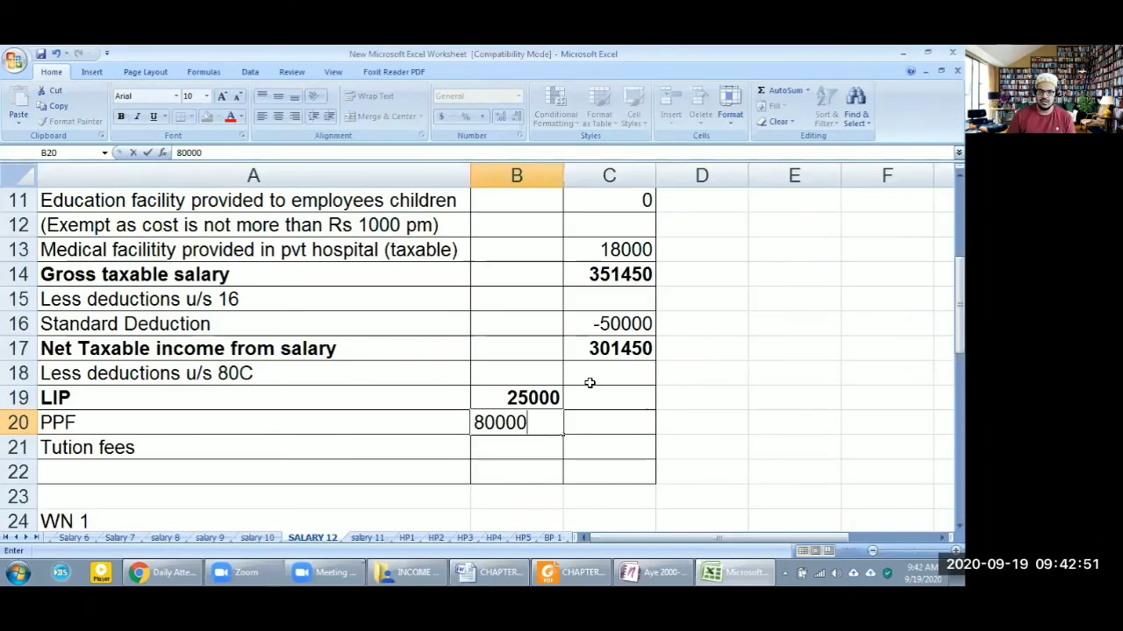
pyautogui.press('Return')
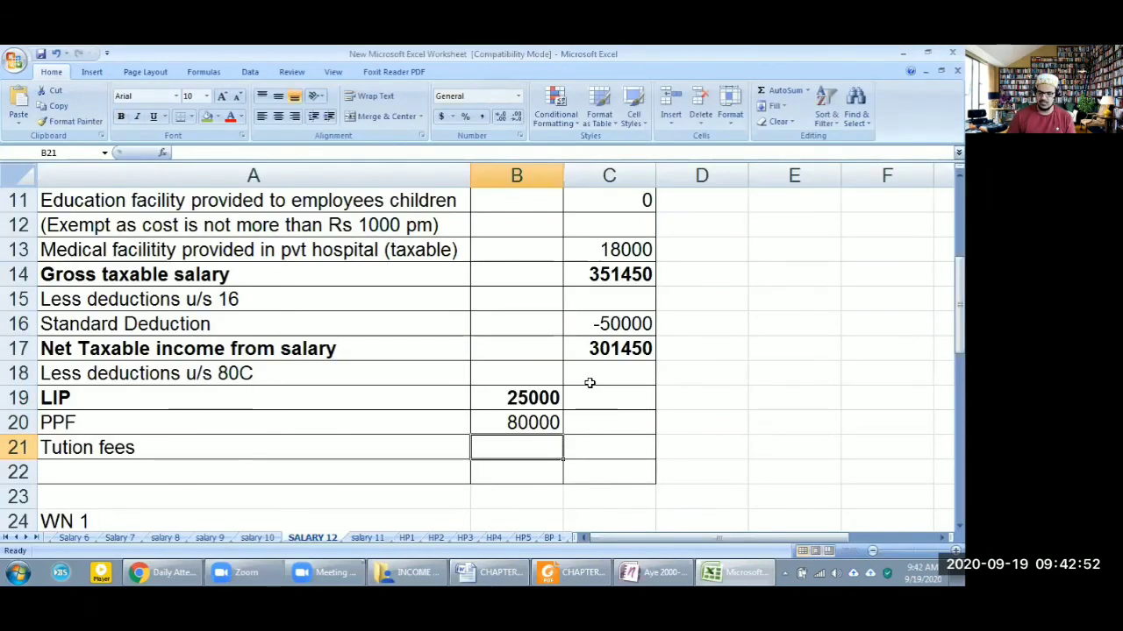
pyautogui.write('5000')
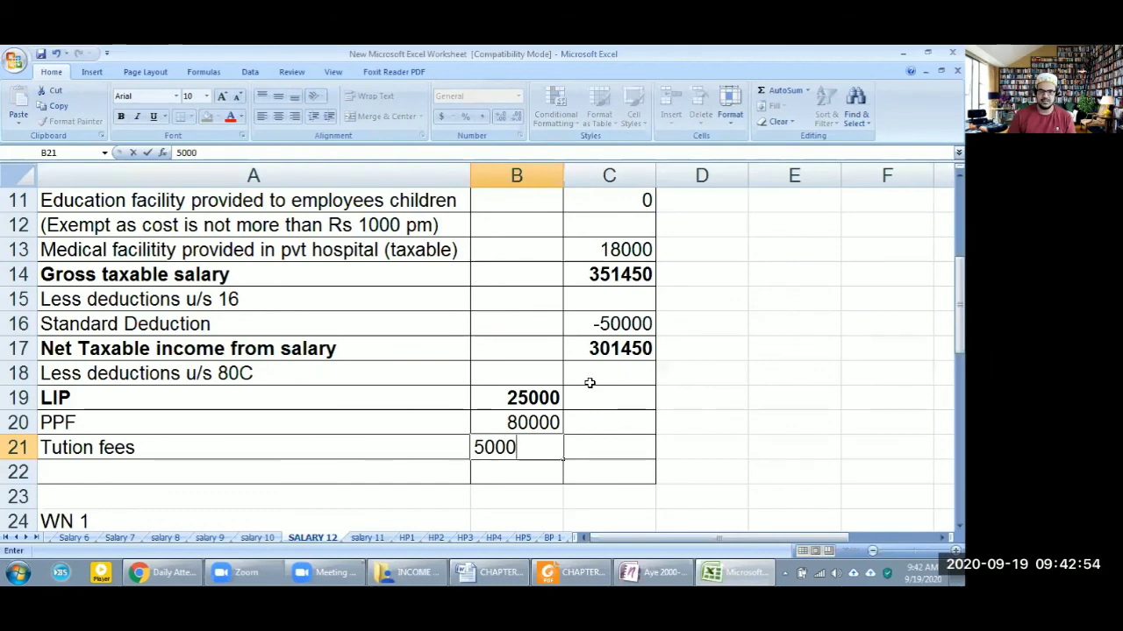
pyautogui.hotkey('ctrl', 'Return')
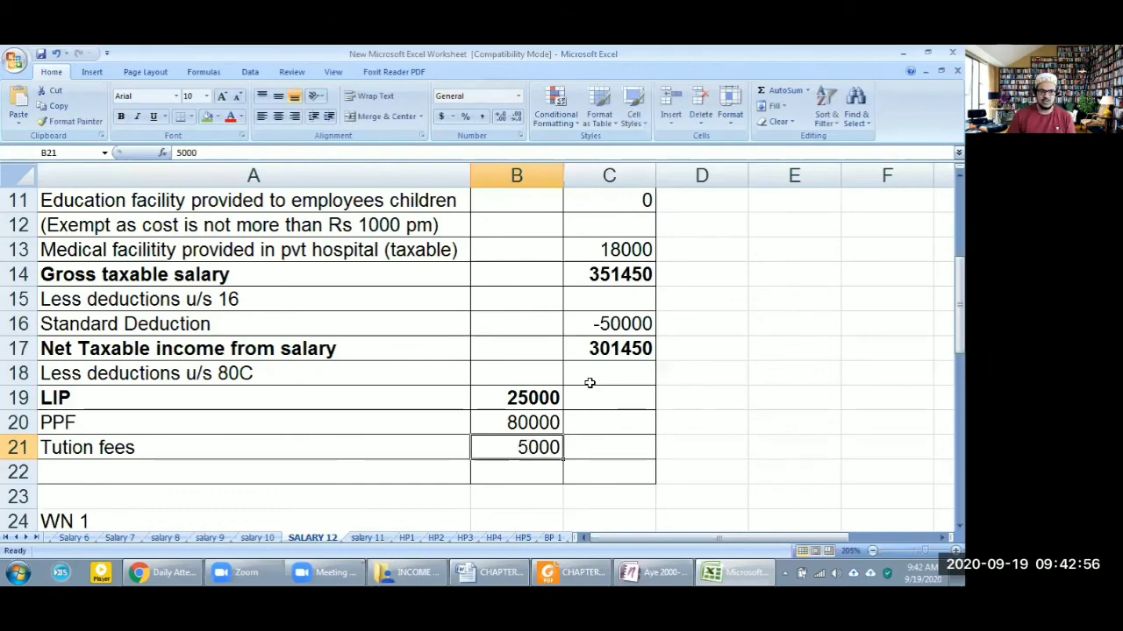
# Remove the bold formatting from the investment labels and amounts in A19:B21.
pyautogui.hotkey('shift', 'Left')
pyautogui.hotkey('shift', 'Up')
pyautogui.hotkey('shift', 'Up')
pyautogui.hotkey('ctrl', 'b')
pyautogui.hotkey('ctrl', 'b')
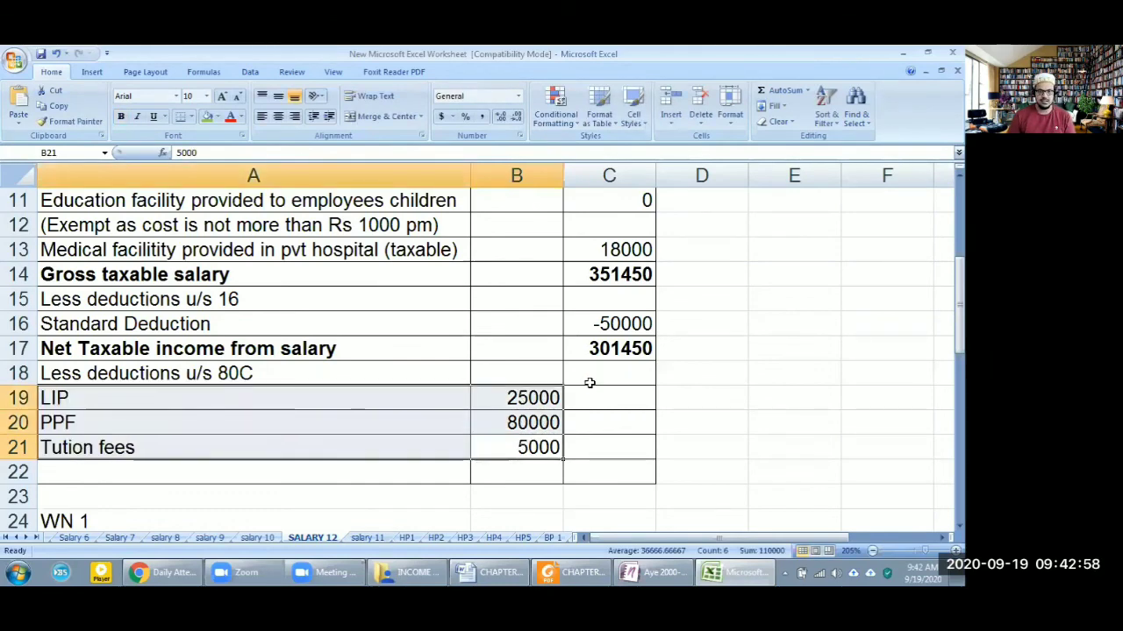
# Enter the total 80C deduction in cell C21 as a negative amount, (110000).
pyautogui.press('Right')
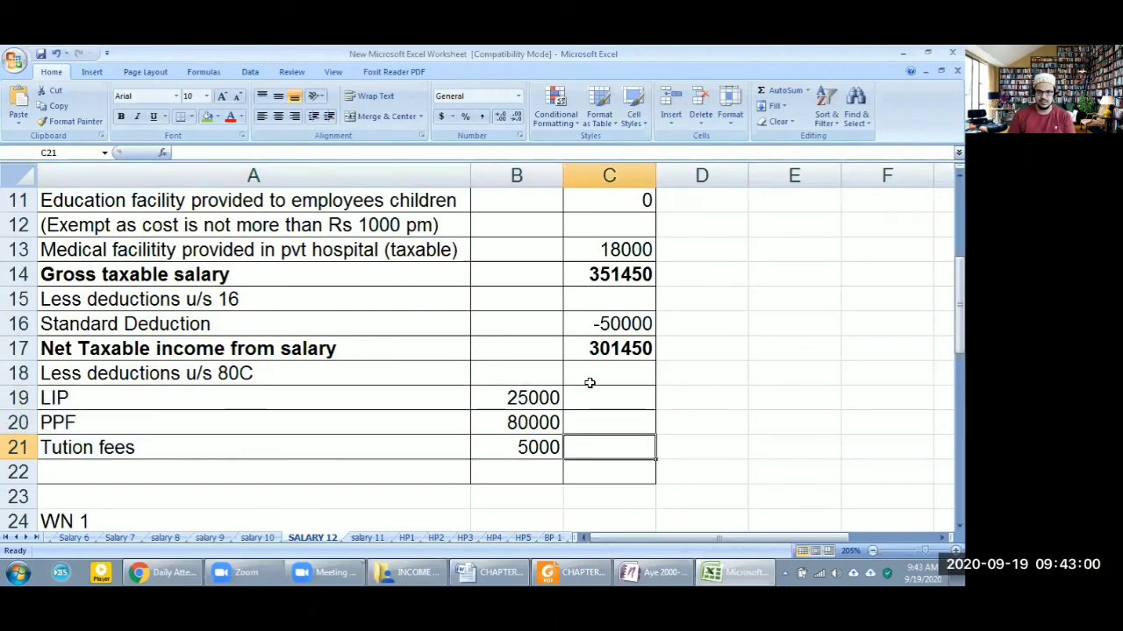
pyautogui.write('10')
pyautogui.press('BackSpace')
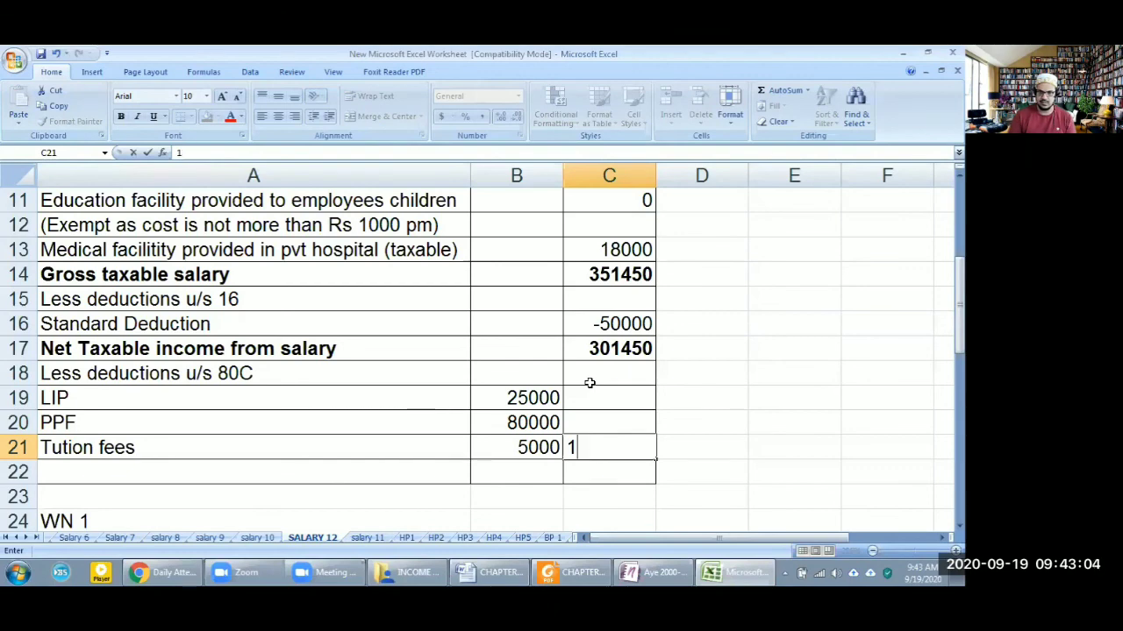
pyautogui.write('10000')
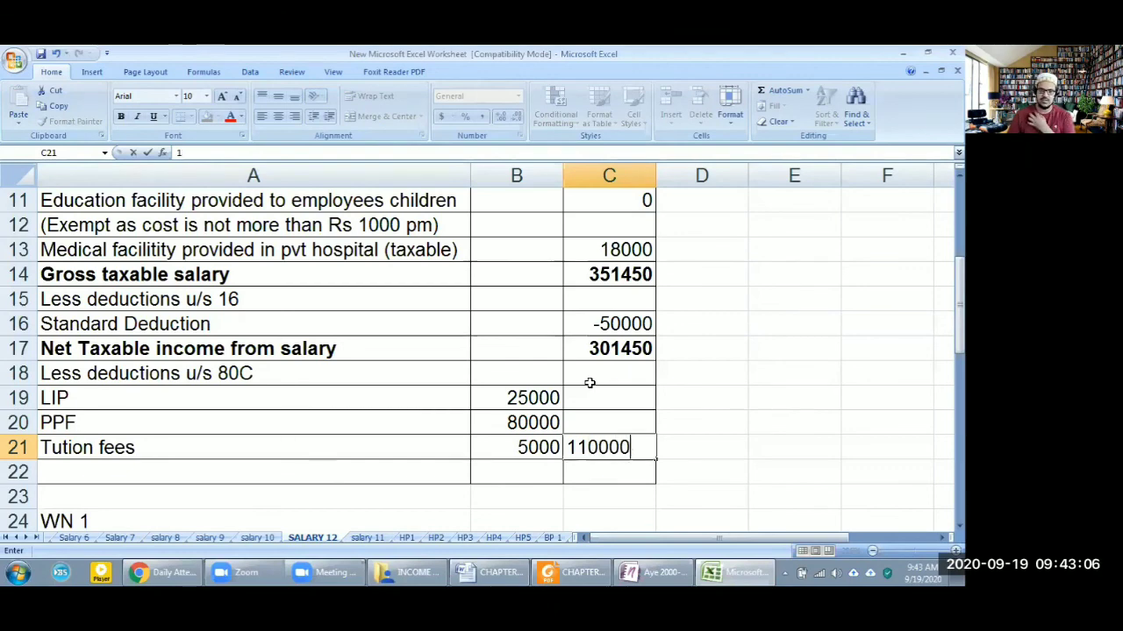
pyautogui.press('Return')
pyautogui.press('Up')
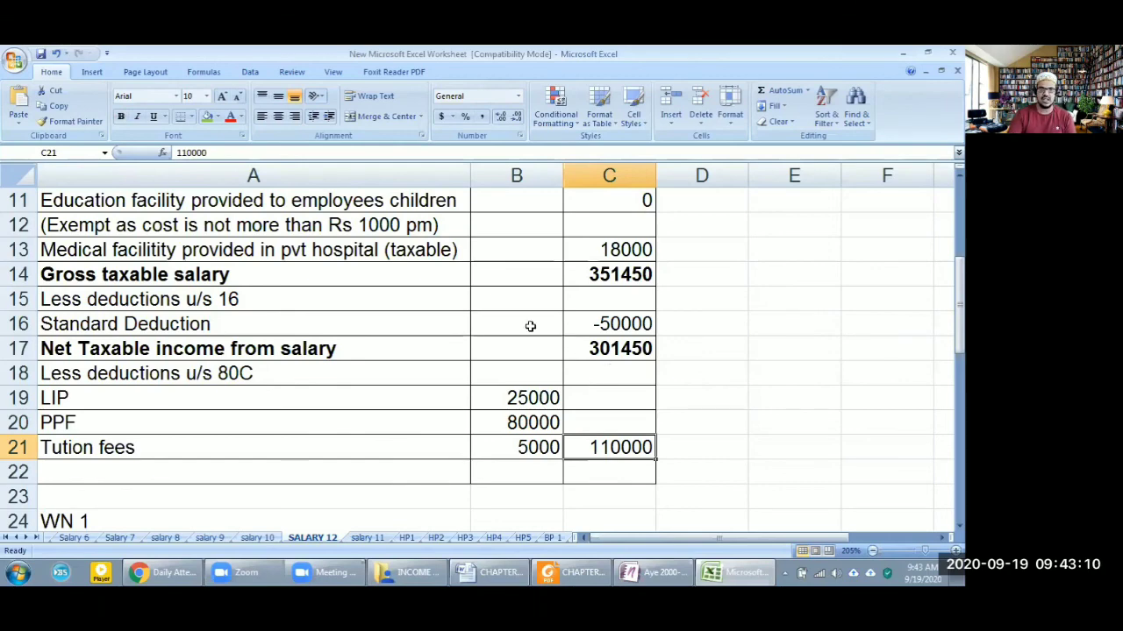
pyautogui.click(223, 155)
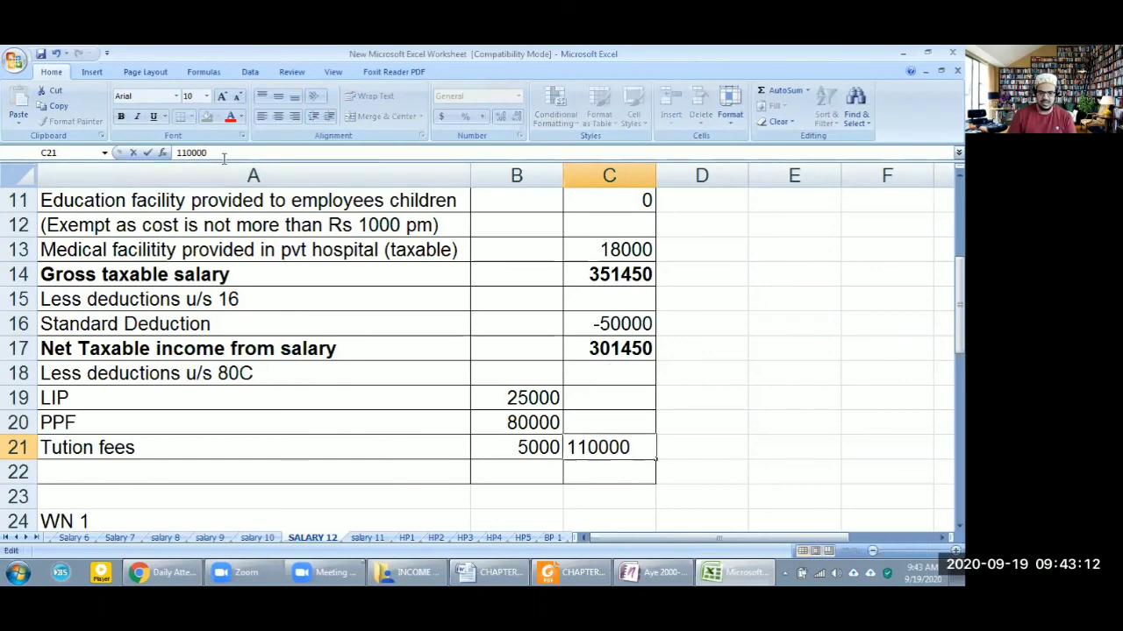
pyautogui.write(')')
pyautogui.press('Home')
pyautogui.write('(')
pyautogui.press('Return')
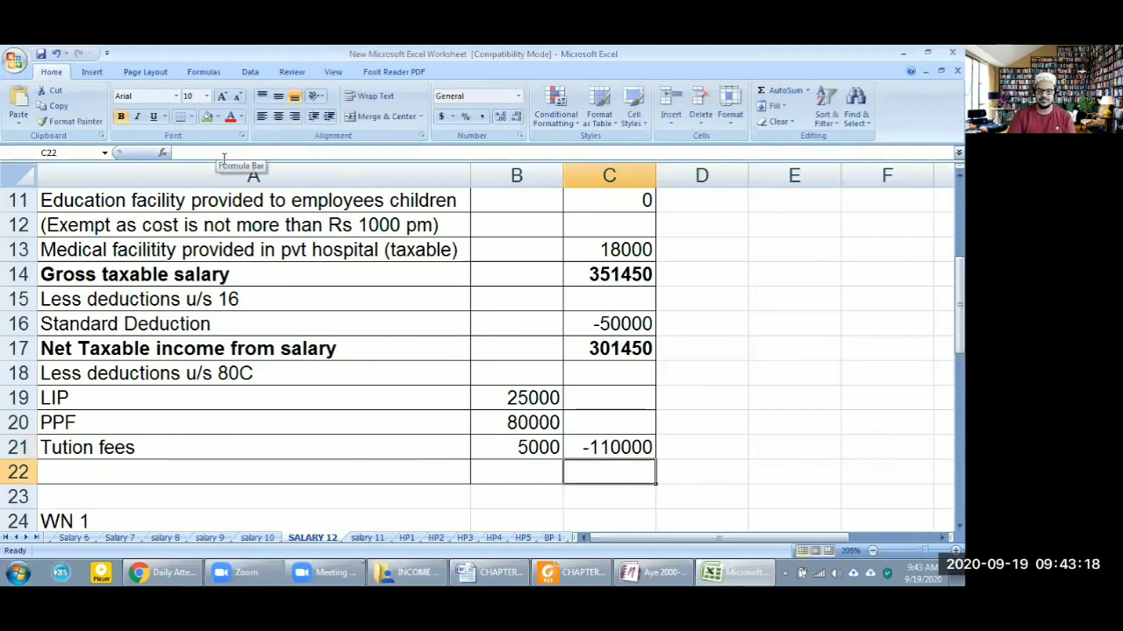
# Add the net salary income in C17 and the 80C deduction in C21 in cell C22, and select label cell A22.
pyautogui.write('=')
pyautogui.press('Up')
pyautogui.press('Up')
pyautogui.press('Up')
pyautogui.press('Up')
pyautogui.press('Up')
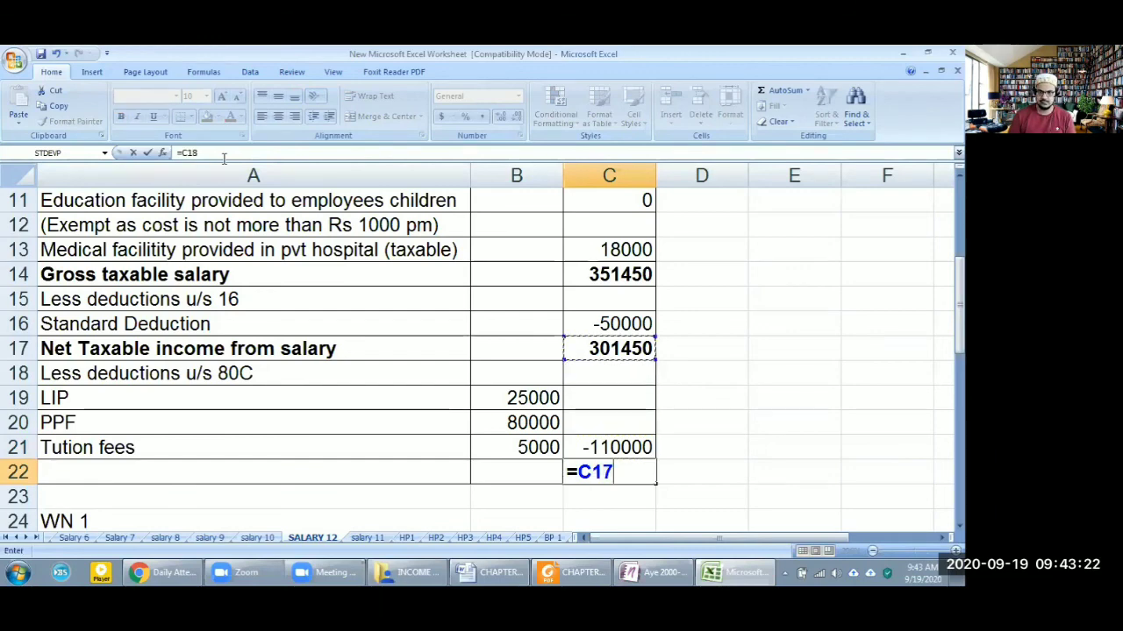
pyautogui.write('+')
pyautogui.press('Up')
pyautogui.press('Return')
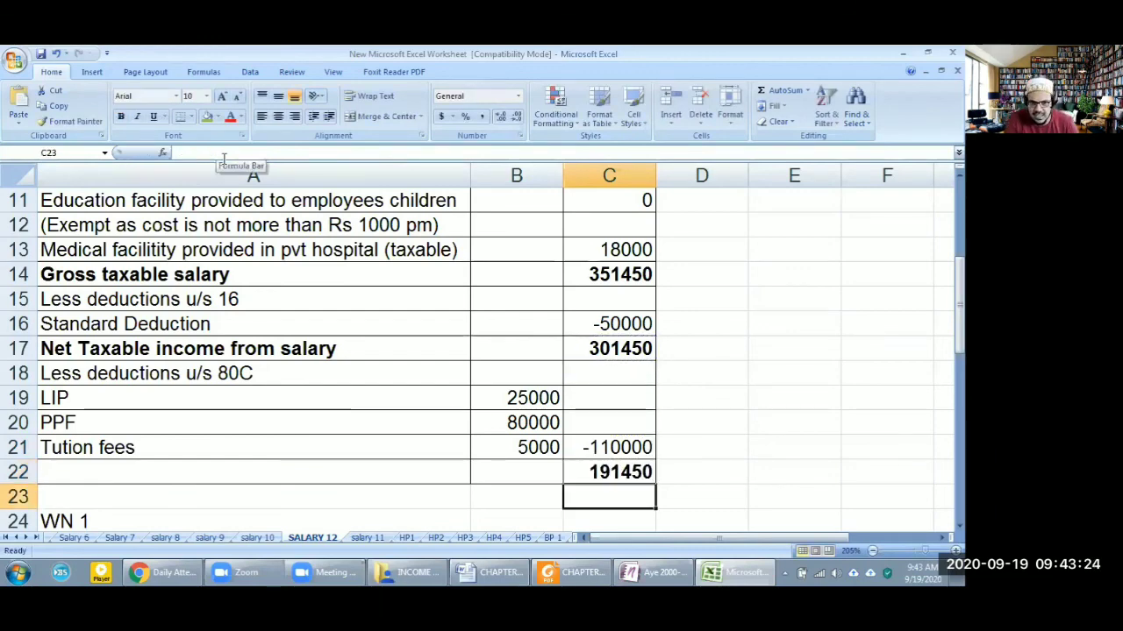
pyautogui.press('Left')
pyautogui.press('Left')
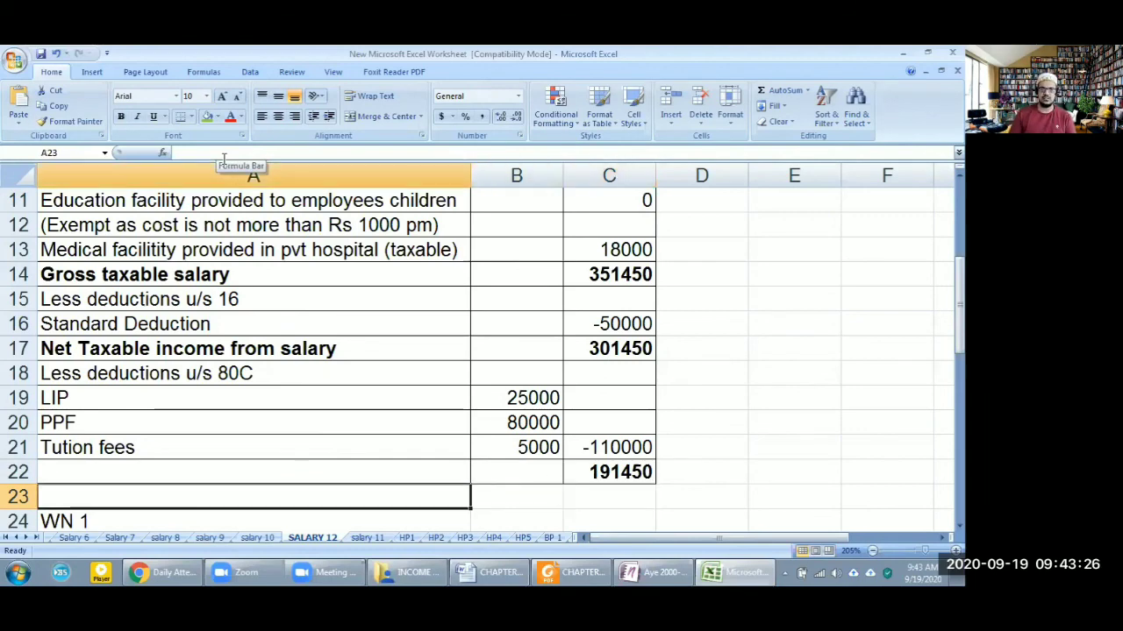
pyautogui.press('Up')
pyautogui.write('Inco')
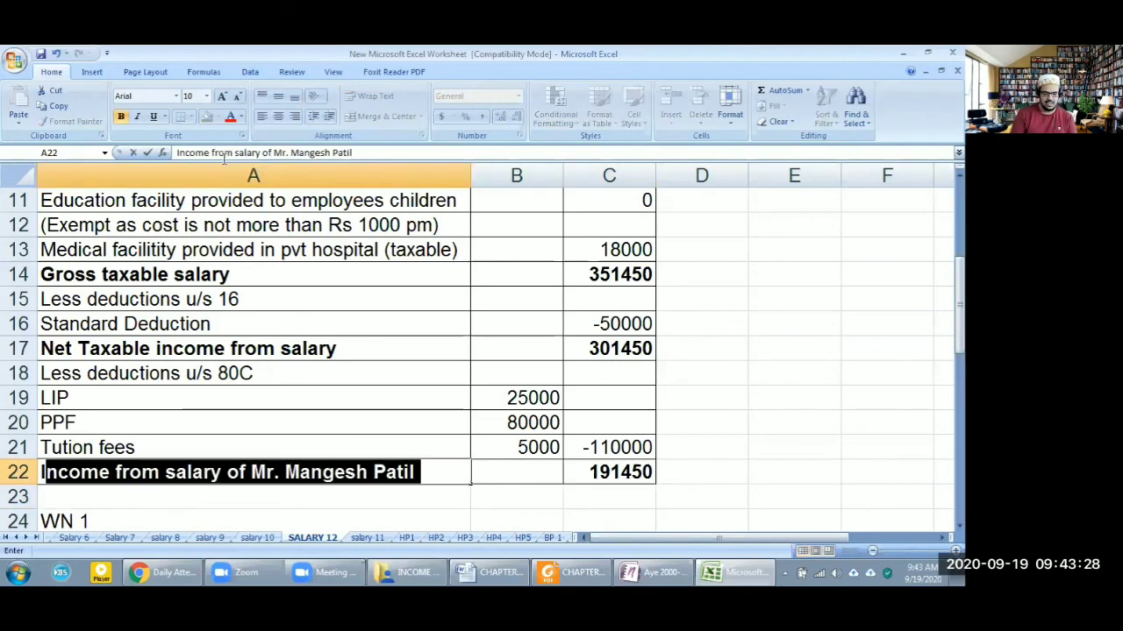
pyautogui.write('me from')
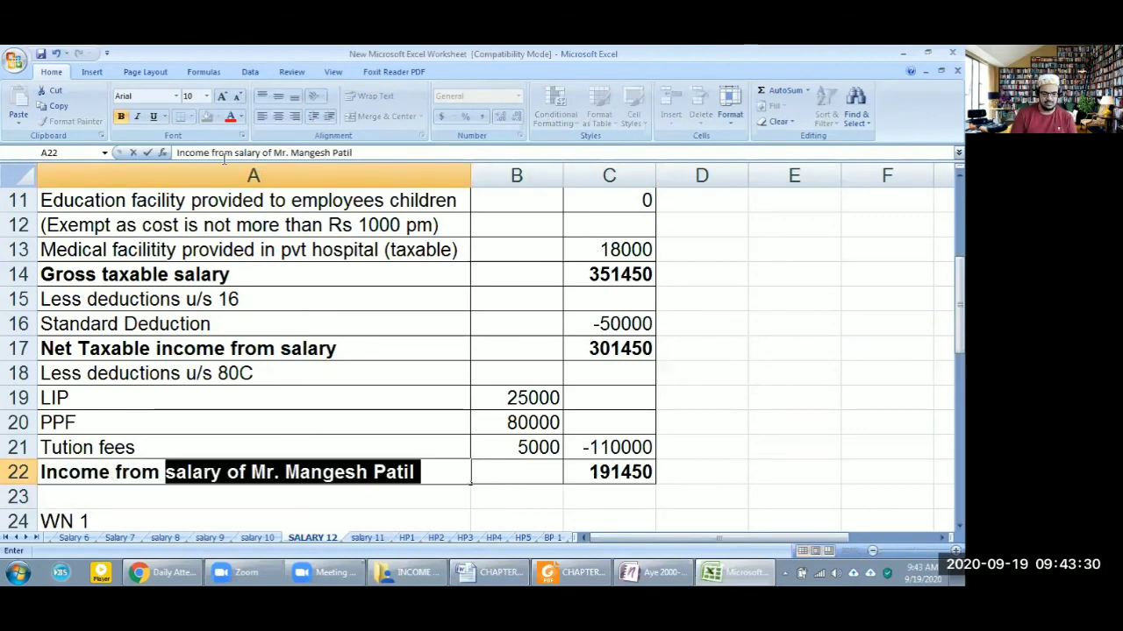
pyautogui.press('BackSpace')
pyautogui.press('BackSpace')
pyautogui.press('BackSpace')
pyautogui.press('BackSpace')
pyautogui.press('BackSpace')
pyautogui.press('BackSpace')
pyautogui.press('BackSpace')
pyautogui.press('BackSpace')
pyautogui.press('BackSpace')
pyautogui.press('BackSpace')
pyautogui.press('BackSpace')
pyautogui.press('BackSpace')
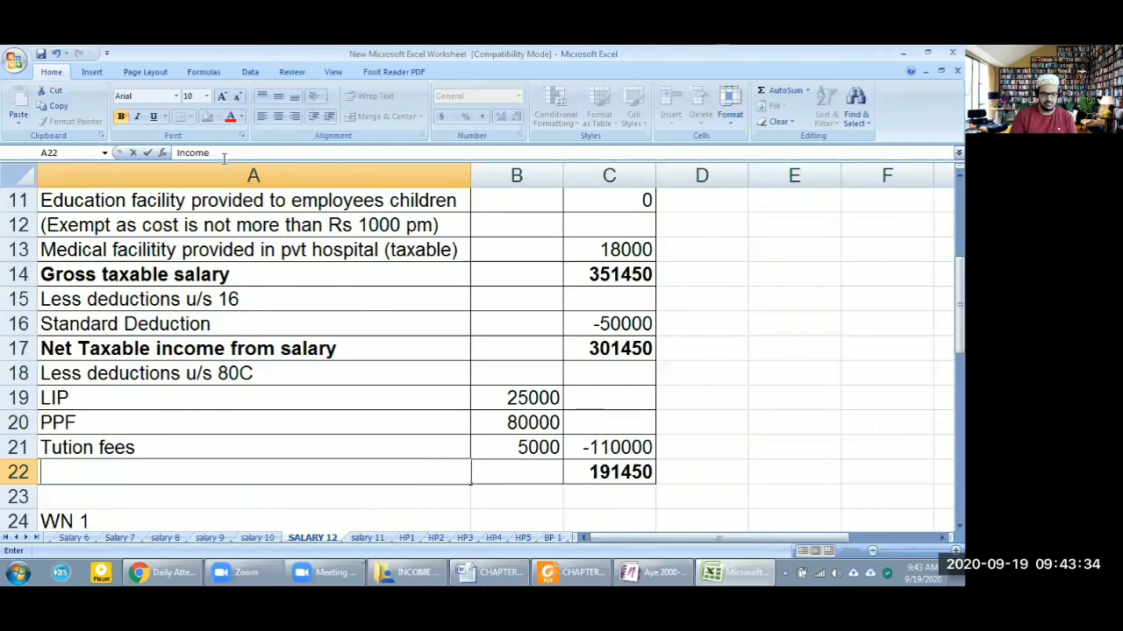
# Label the result row in cell A22 with "total income of" followed by the taxpayer's title and name.
pyautogui.write('total income f')
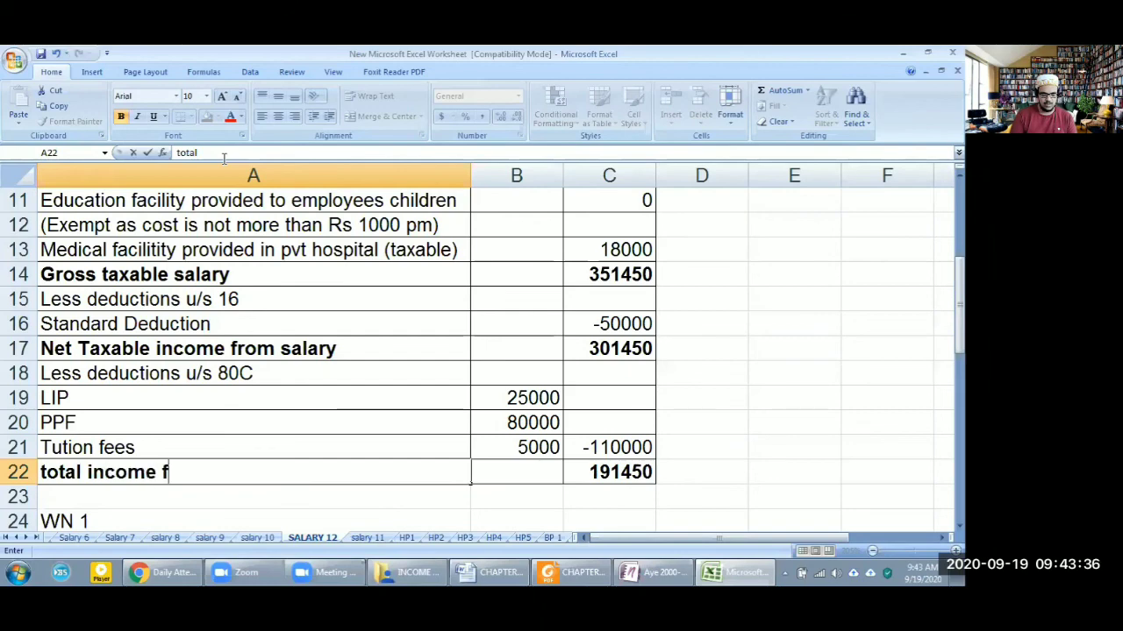
pyautogui.write('o')
pyautogui.press('BackSpace')
pyautogui.press('BackSpace')
pyautogui.write('of M')
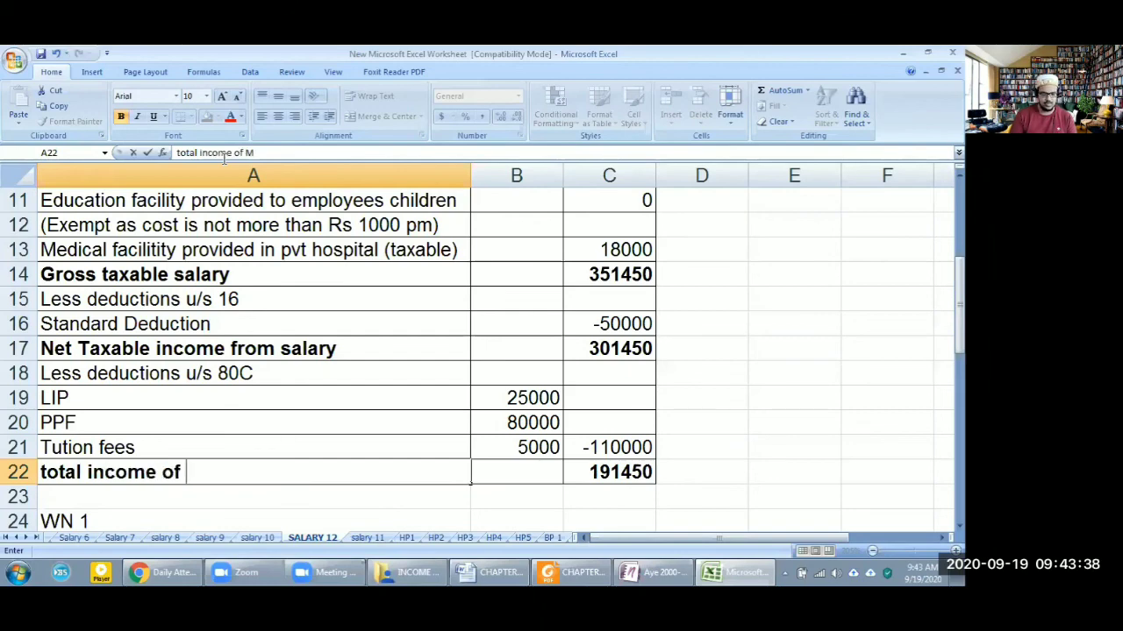
pyautogui.write('r. Mangesh')
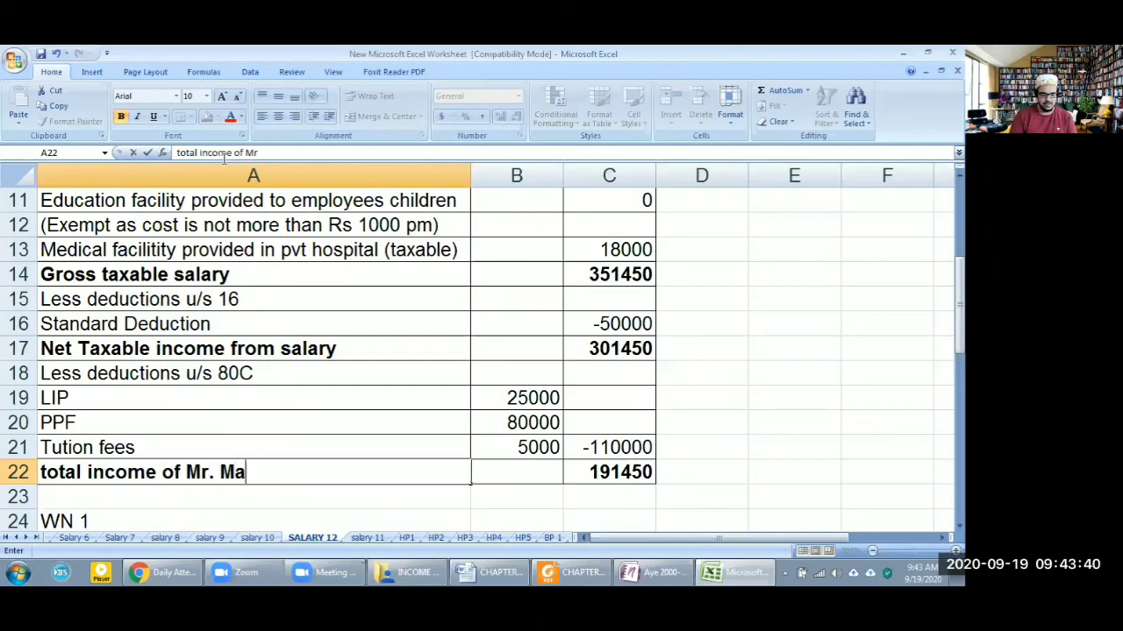